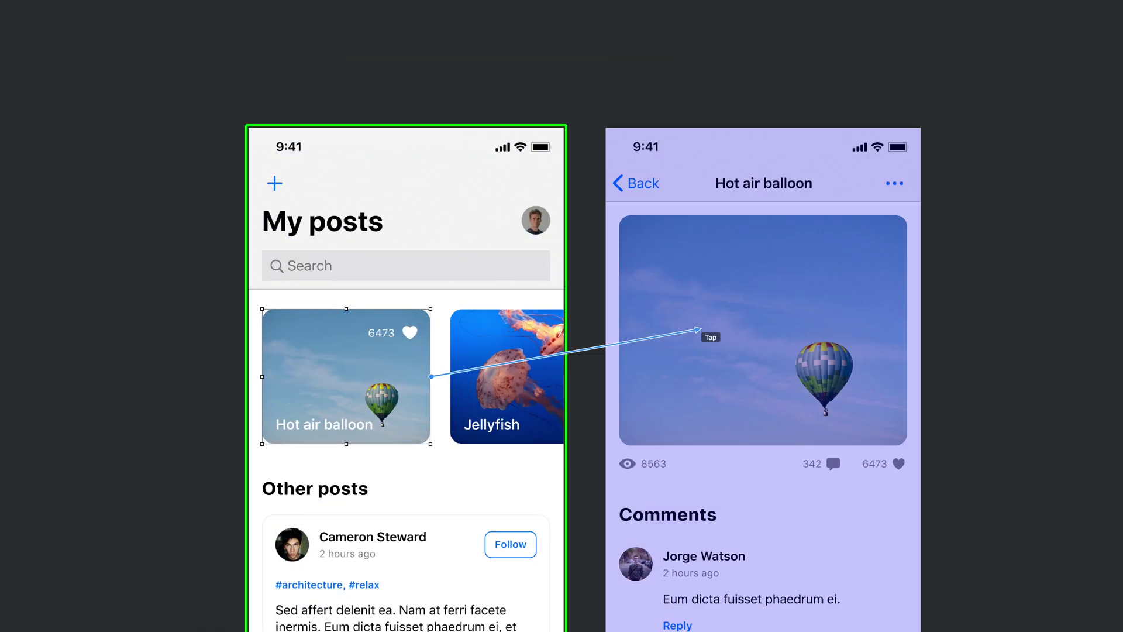
Link the detail screen's Back button to My posts with Tap, then tap the balloon card in the preview
click(647, 188)
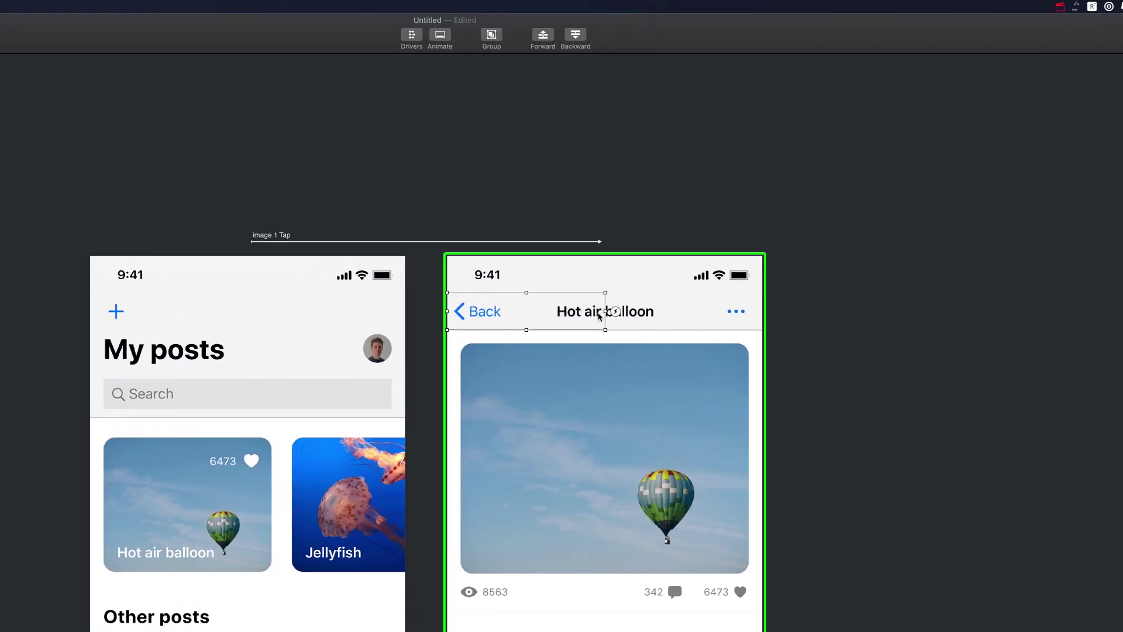
click(613, 312)
click(636, 226)
click(330, 497)
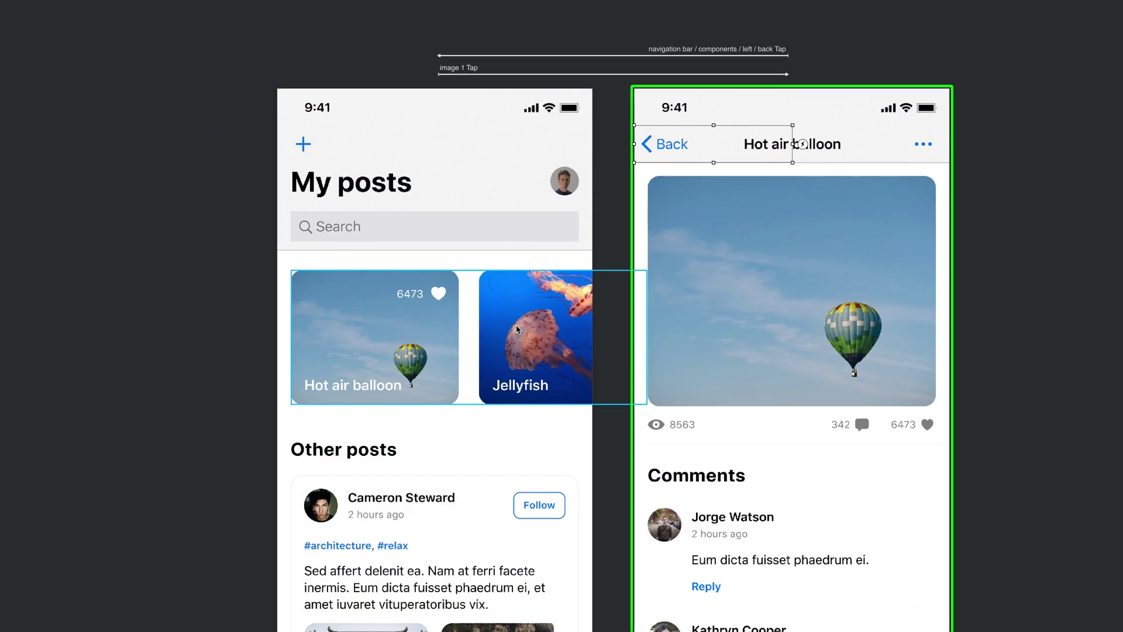
click(374, 337)
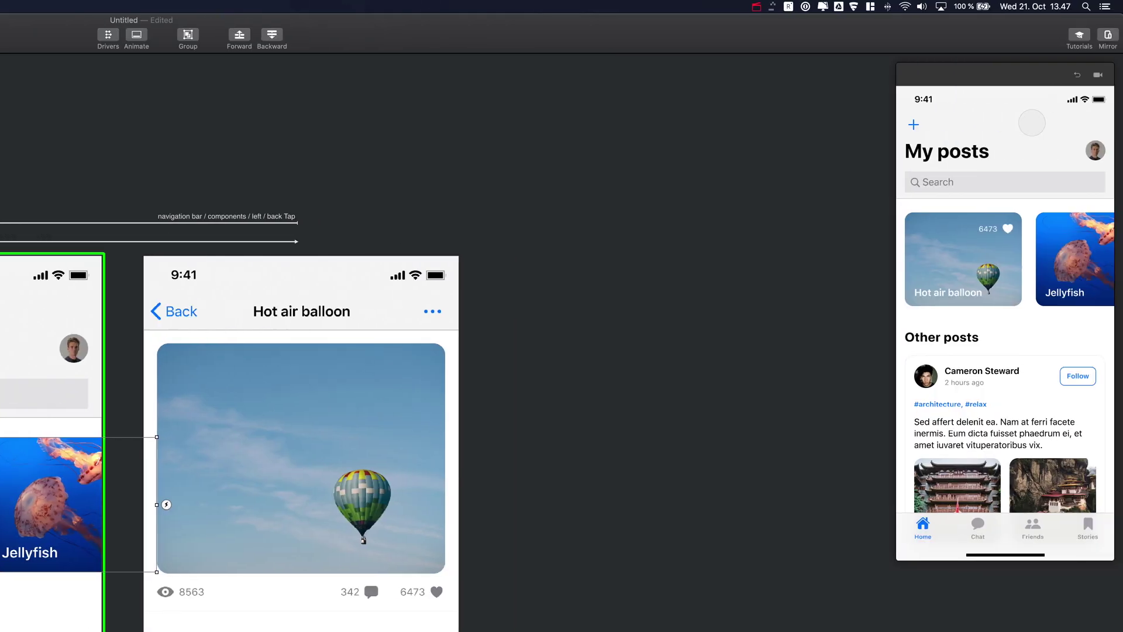
click(977, 267)
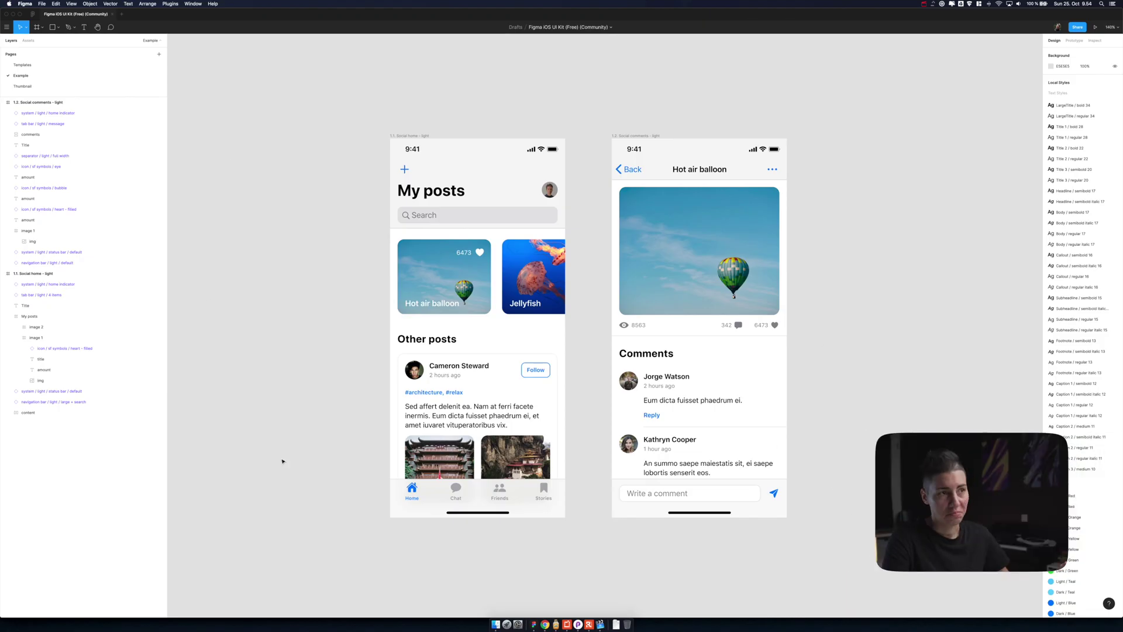
Select the 1.1. Social home - light and 1.2. Social comments - light frames together
click(419, 141)
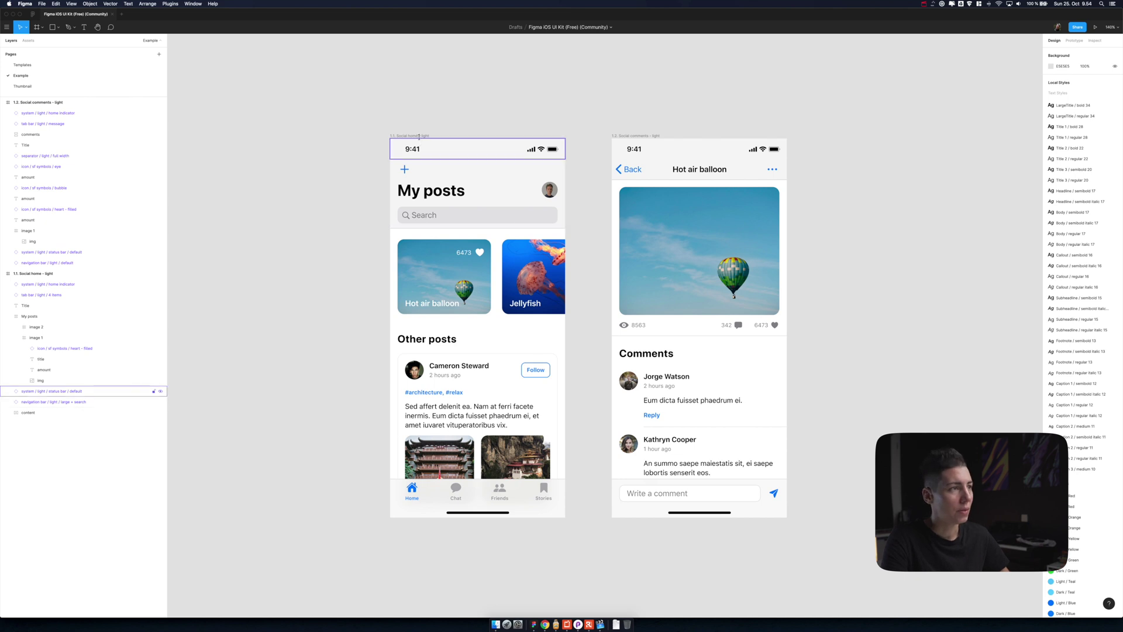
click(429, 135)
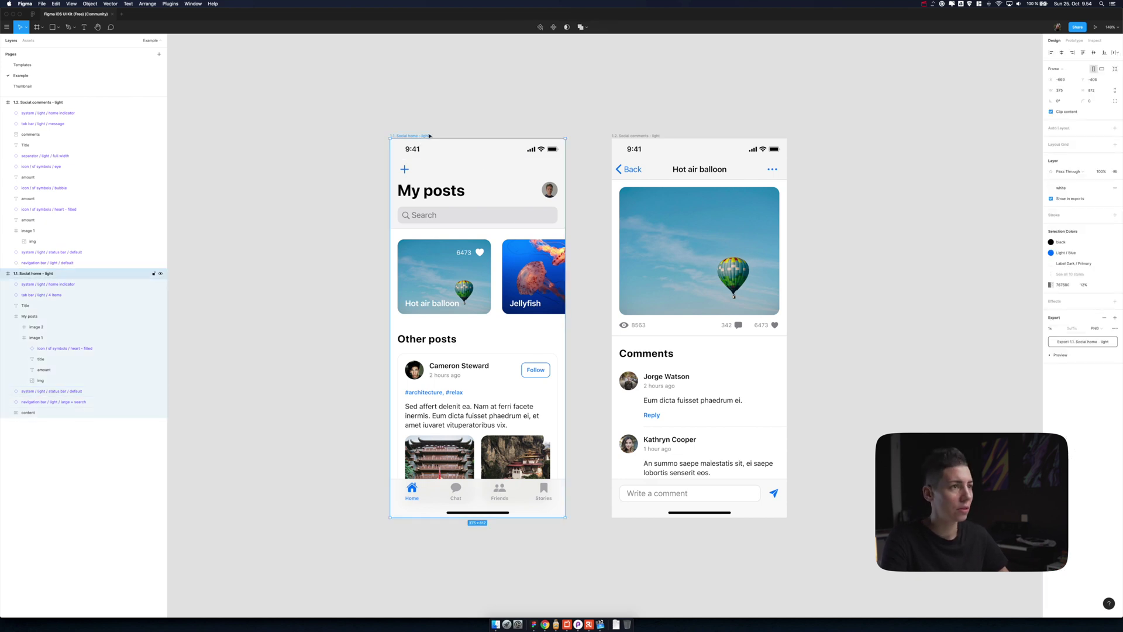
click(647, 136)
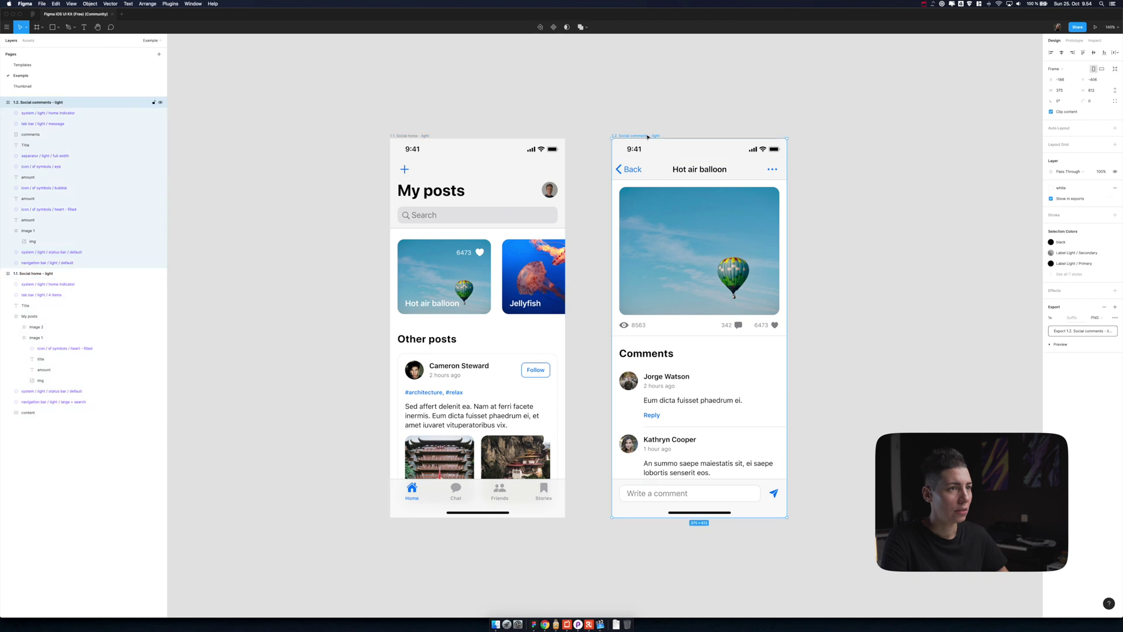
shift+click(429, 136)
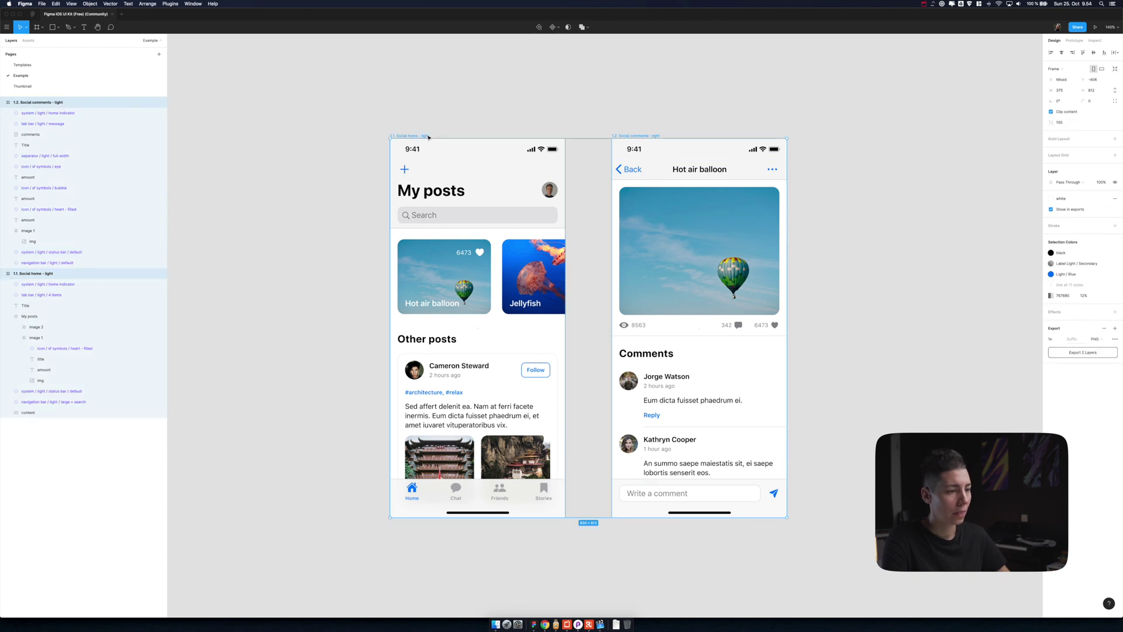
click(578, 624)
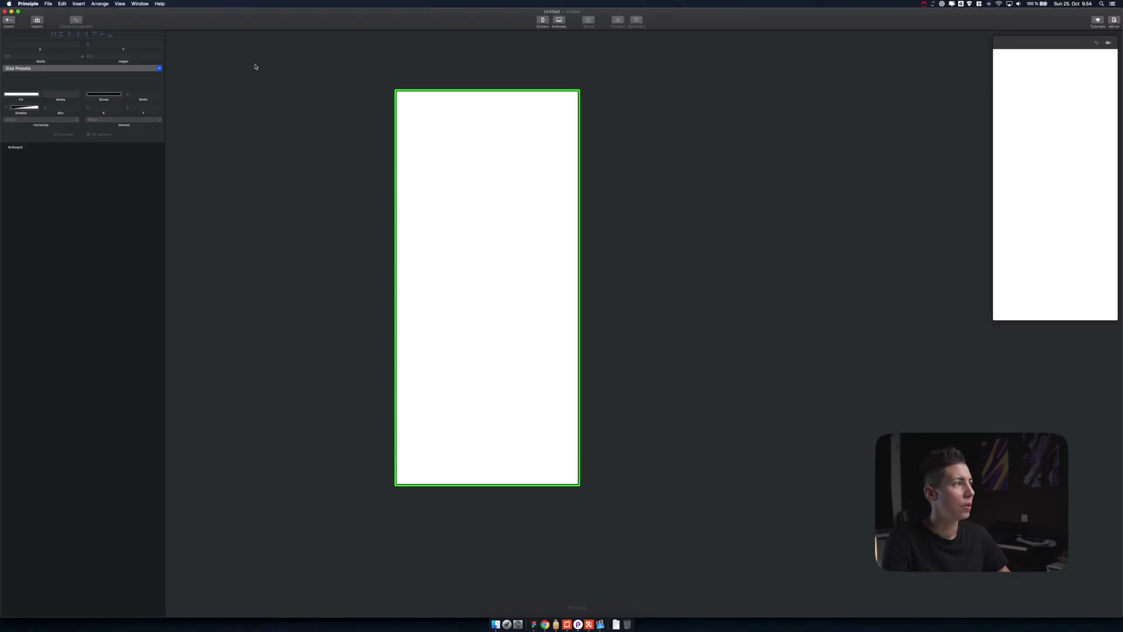
Import the selected Figma frames as the My posts and Hot air balloon artboards
click(38, 20)
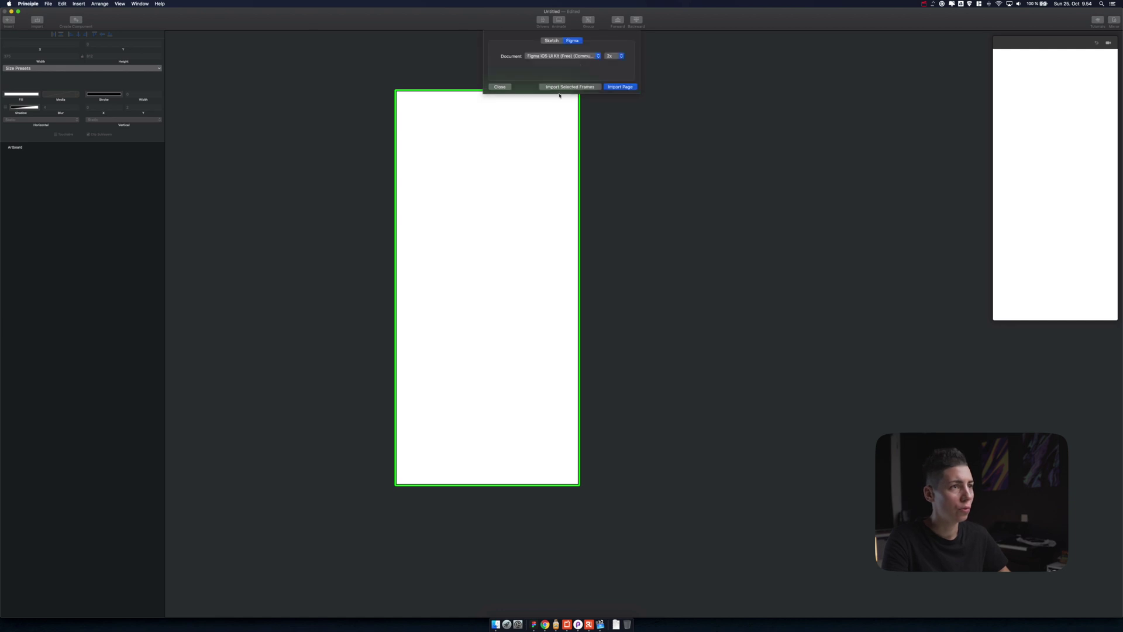
click(559, 88)
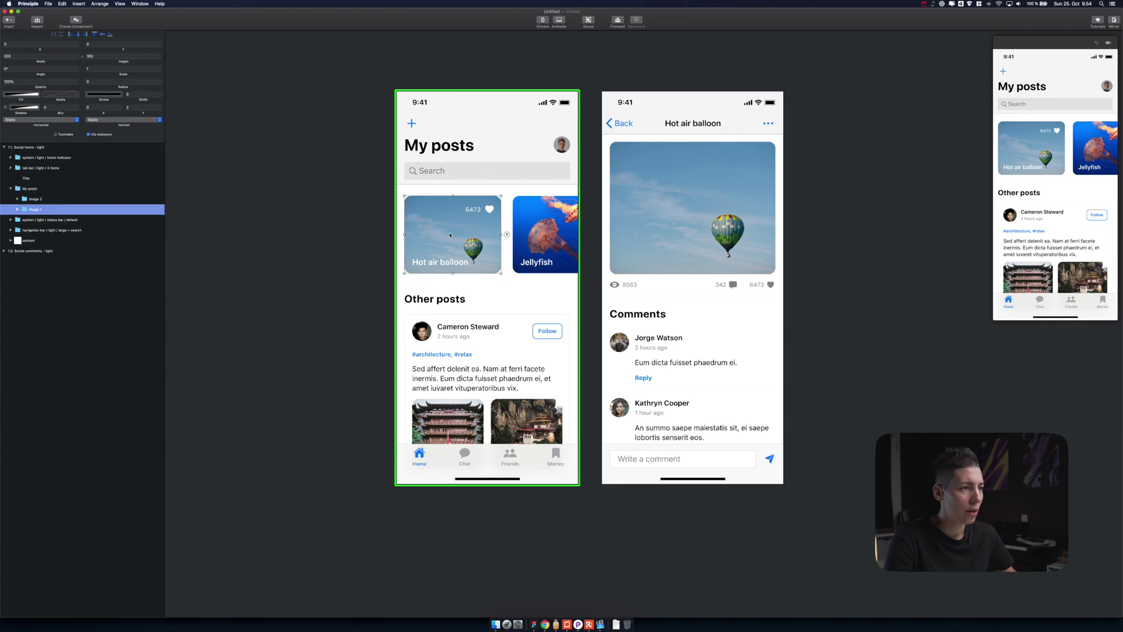
Link a Tap from the balloon card to the Hot air balloon artboard and test it
click(506, 234)
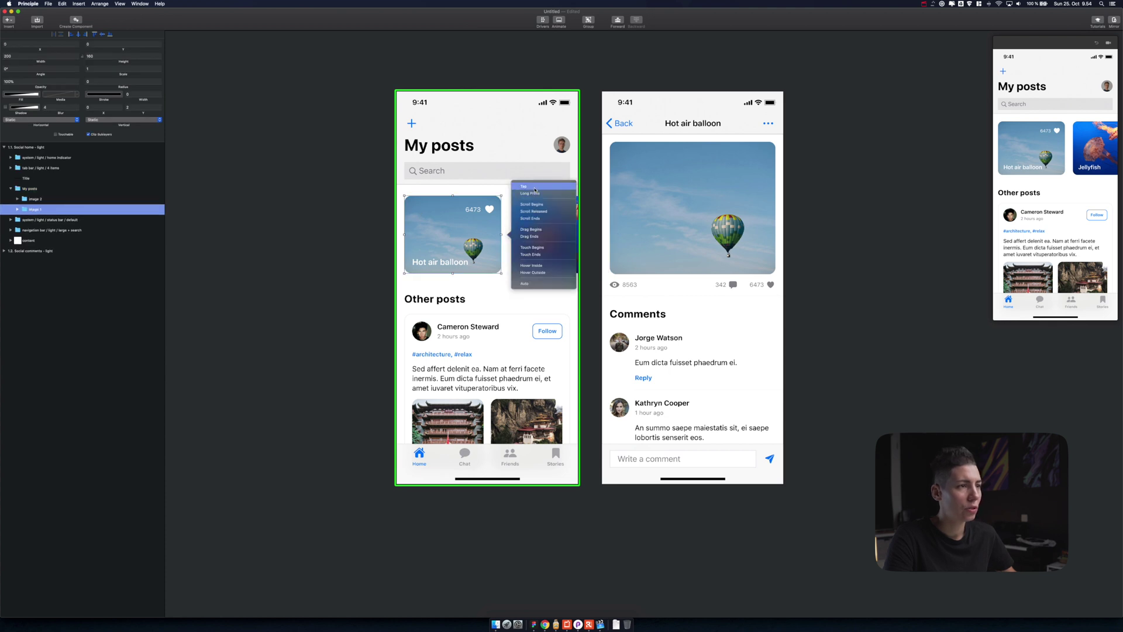
drag(533, 189, 671, 198)
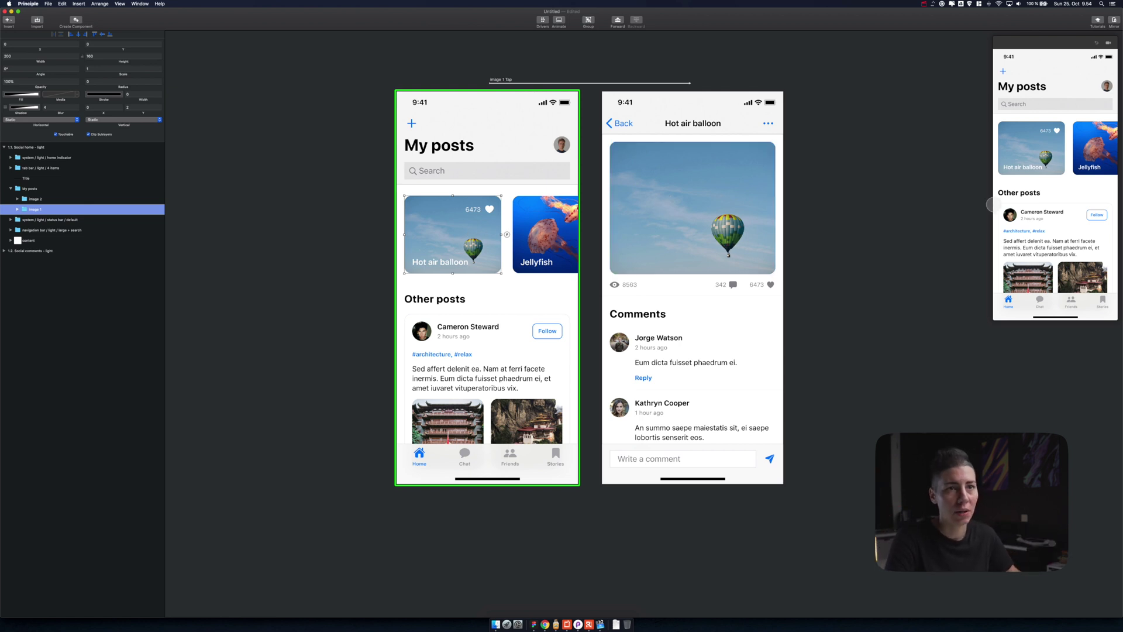
click(1032, 156)
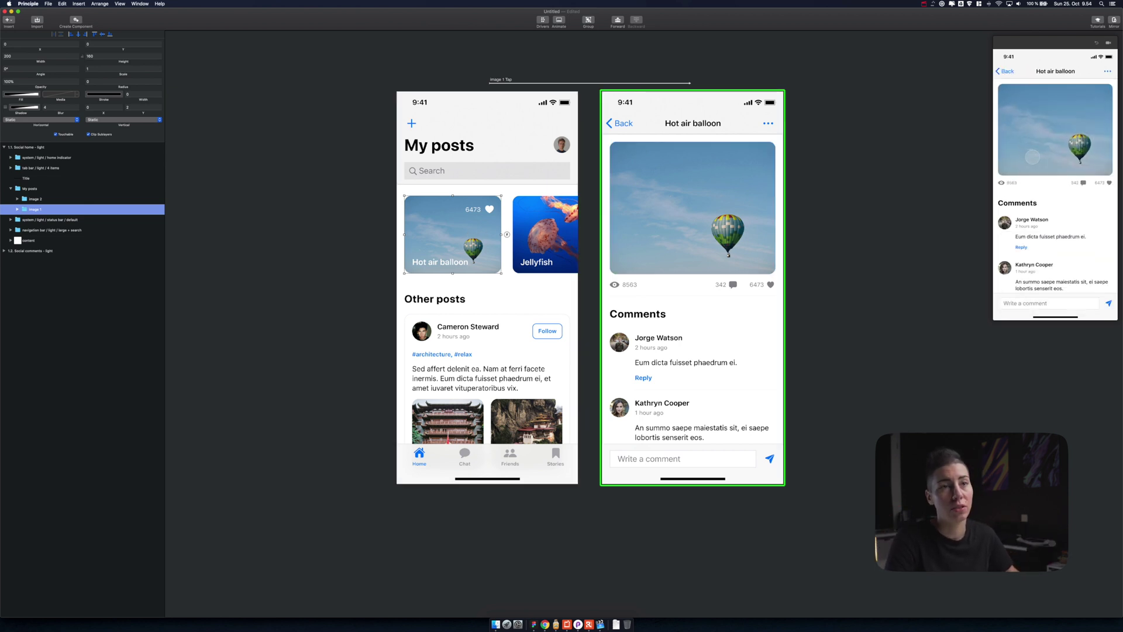
Link the Back button's Tap trigger to the My posts artboard
double_click(629, 124)
click(700, 124)
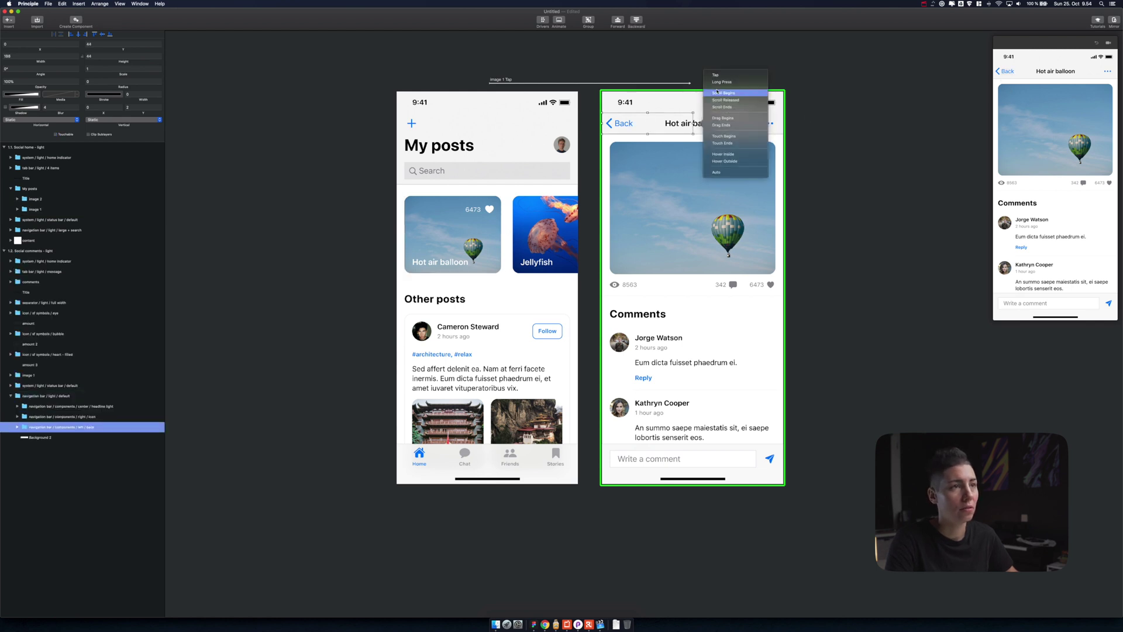
click(728, 82)
click(516, 222)
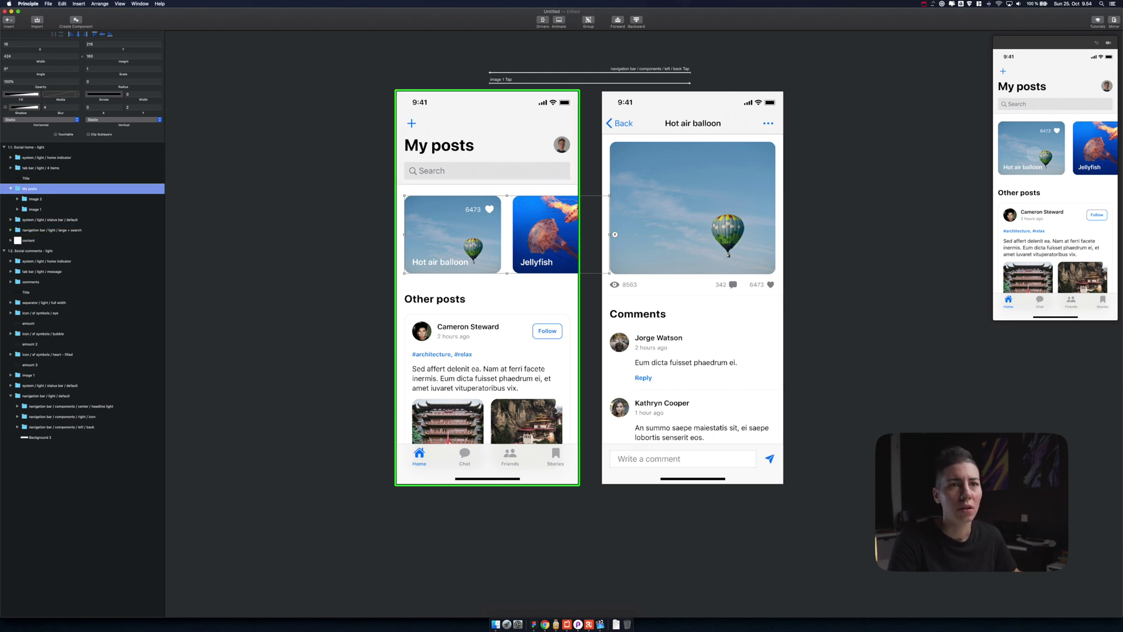
Open the balloon detail and go back to My posts repeatedly in the preview
click(1023, 154)
click(1022, 82)
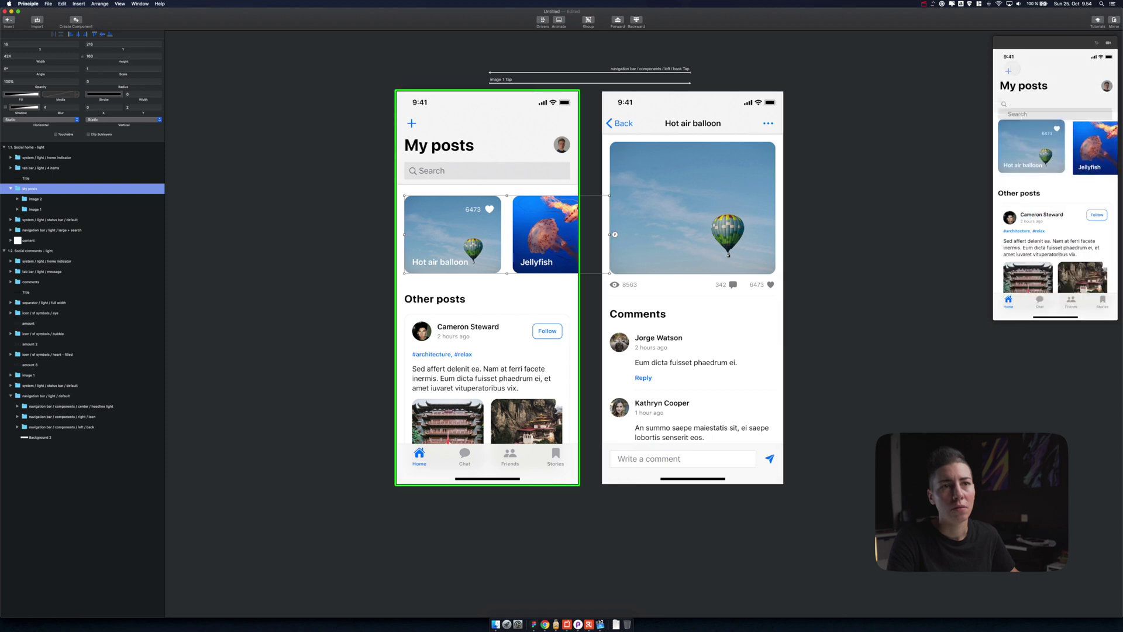
click(1022, 150)
click(1018, 79)
click(1016, 143)
click(1017, 85)
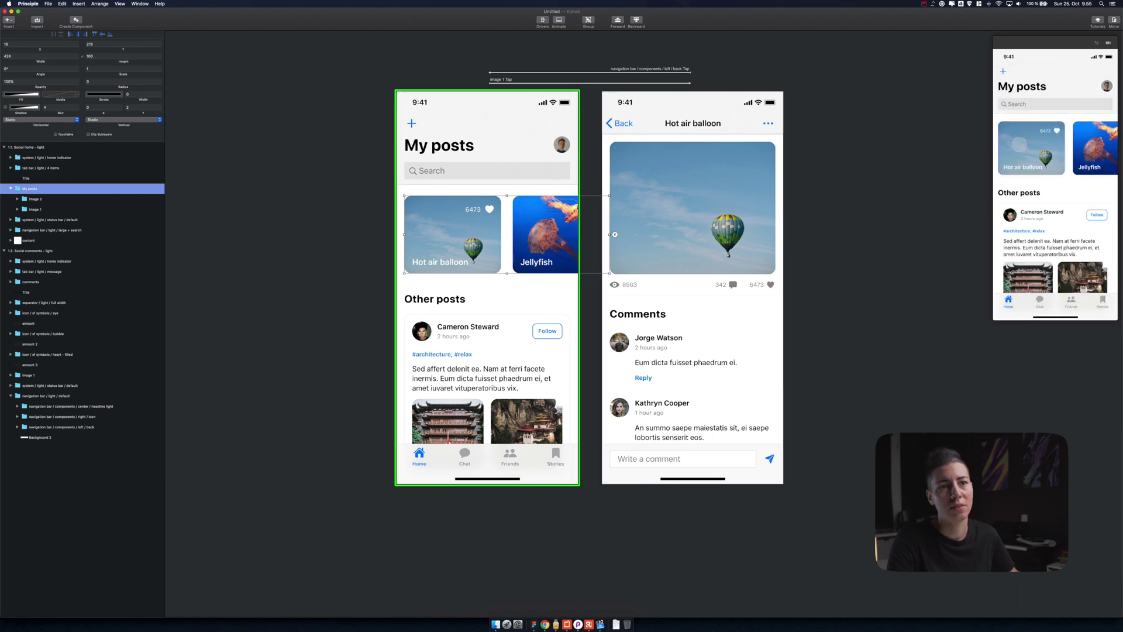
click(1019, 144)
click(1016, 79)
click(1020, 143)
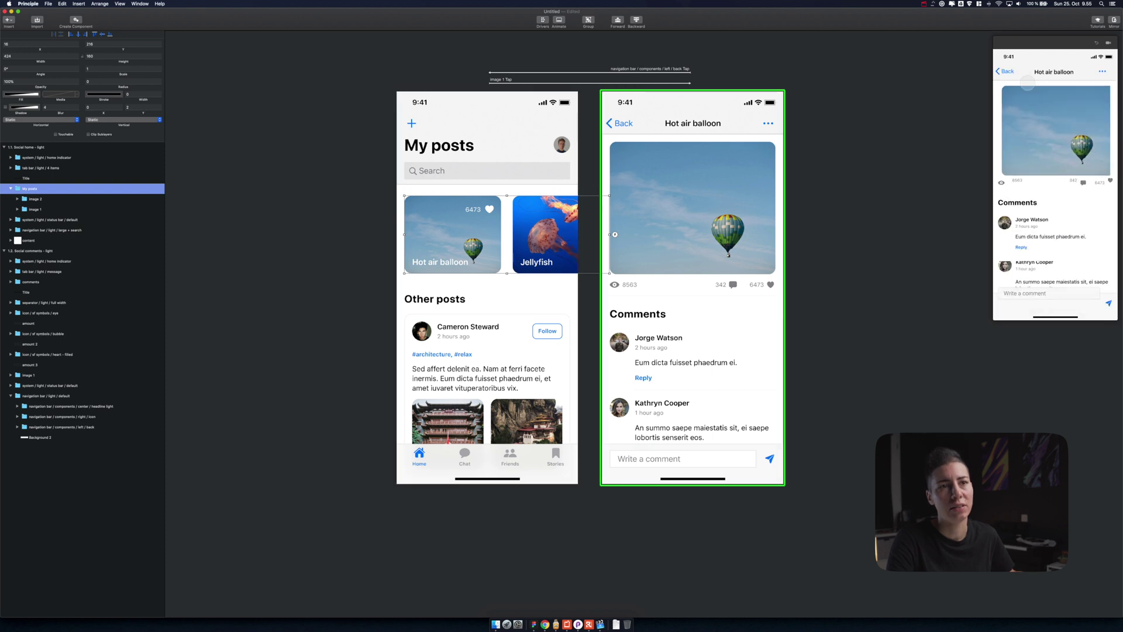
click(1017, 69)
click(1024, 137)
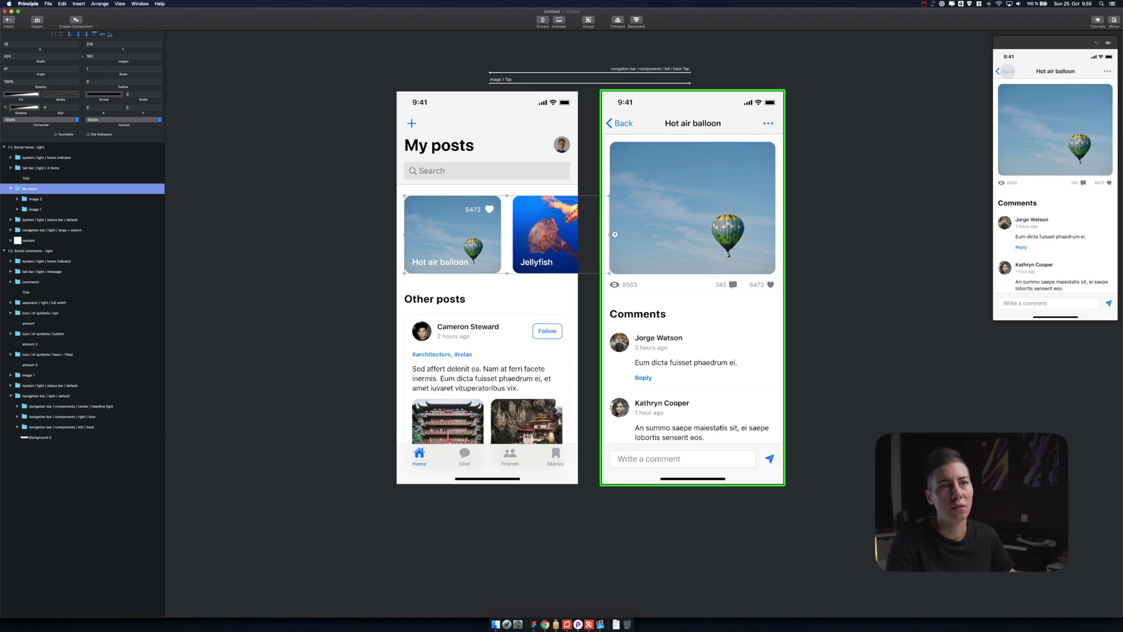
click(1008, 71)
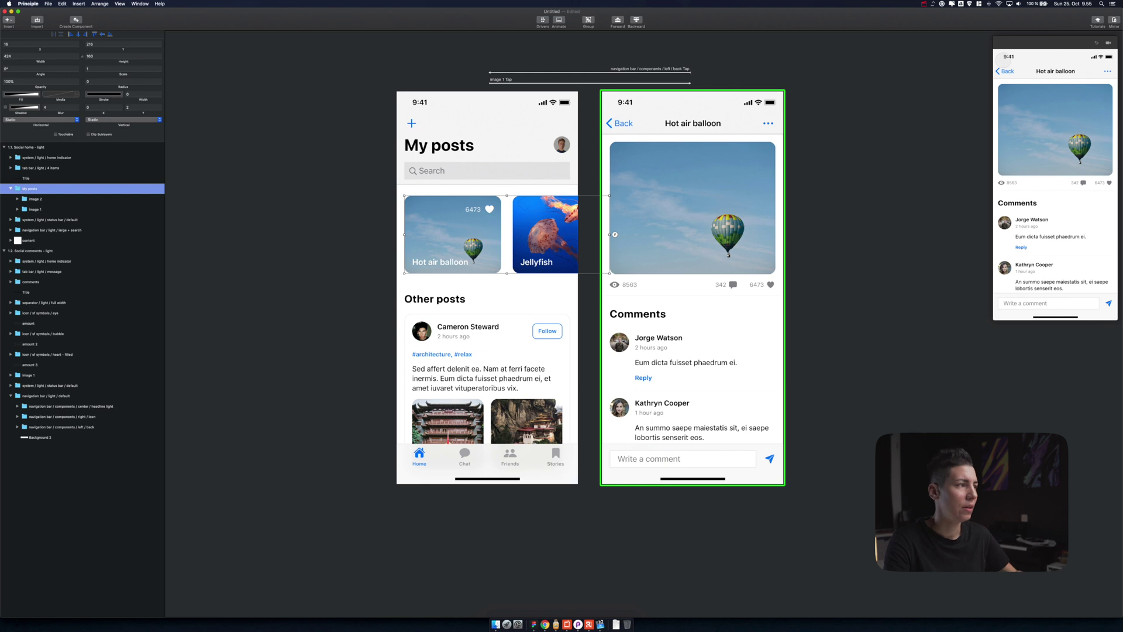
Delete both imported artboards and return to Figma
click(29, 250)
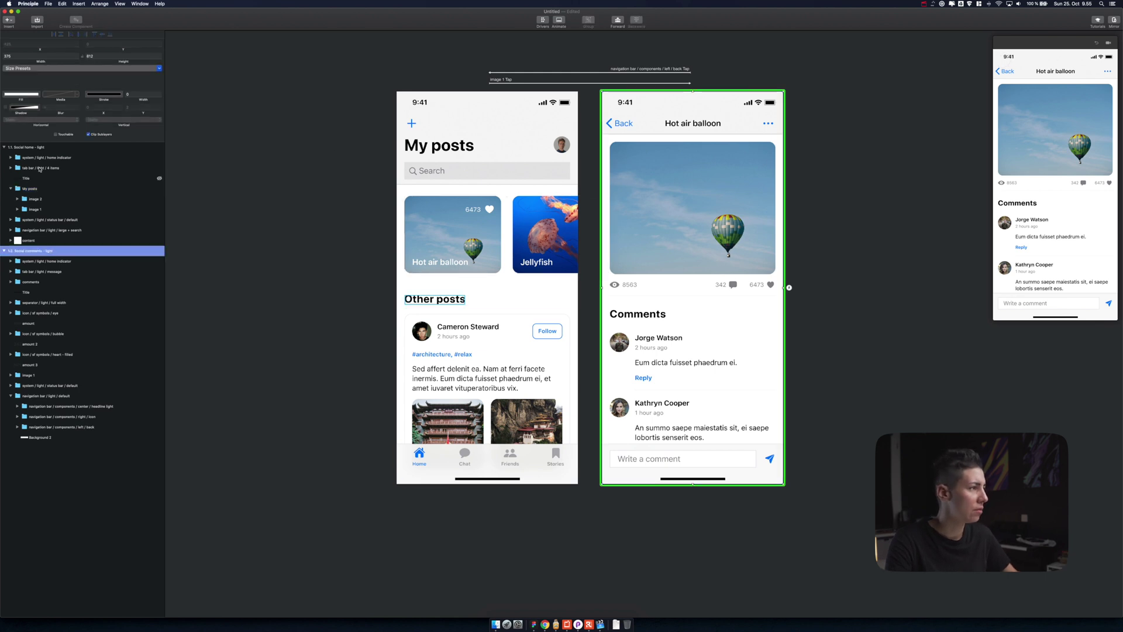
shift+click(40, 146)
key(BackSpace)
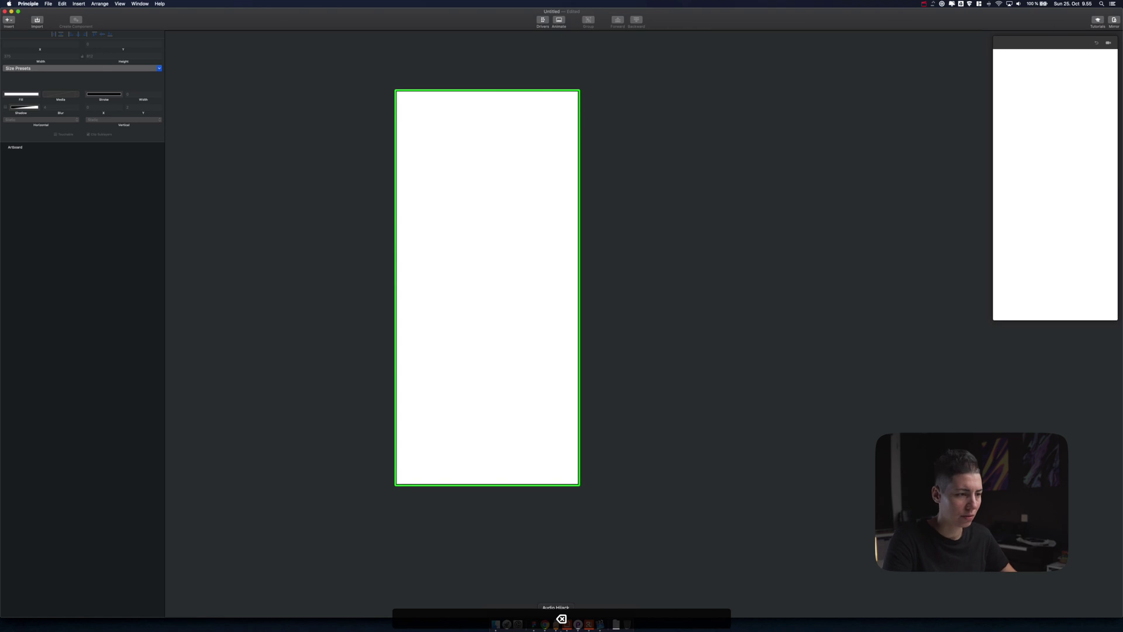
click(534, 625)
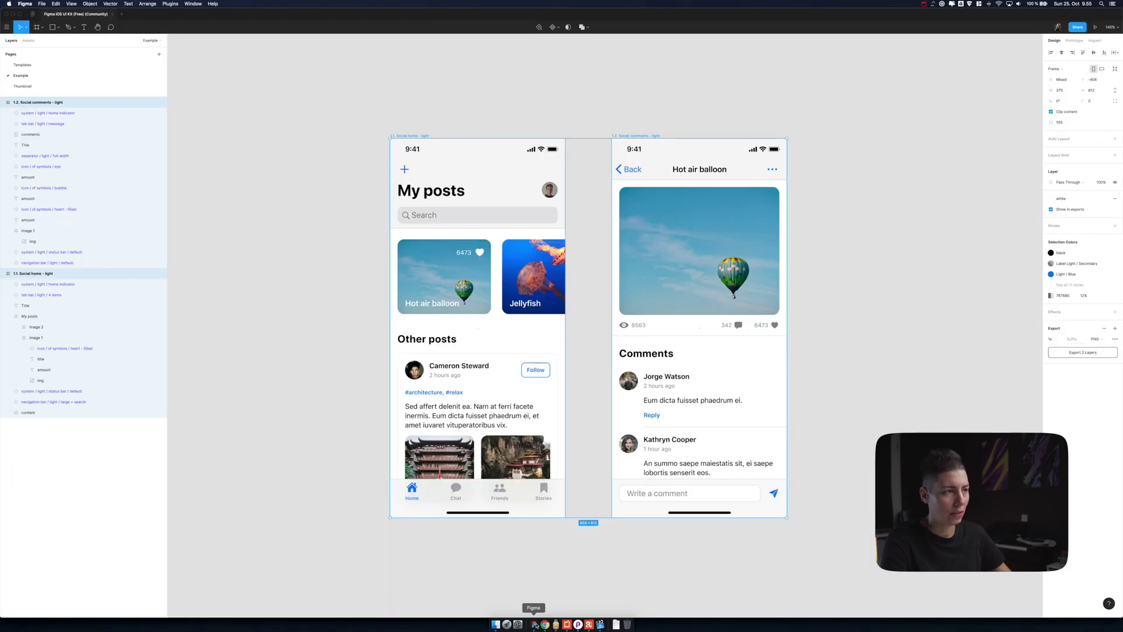
Rename the detail screen's balloon image layer from img to _img
click(331, 330)
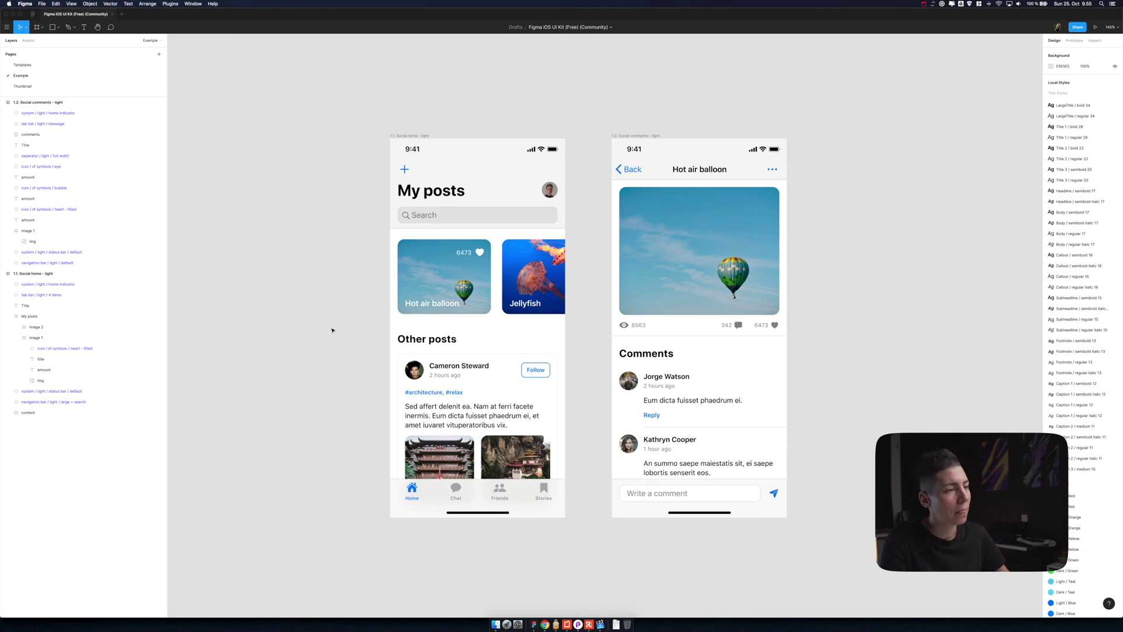
super+click(438, 278)
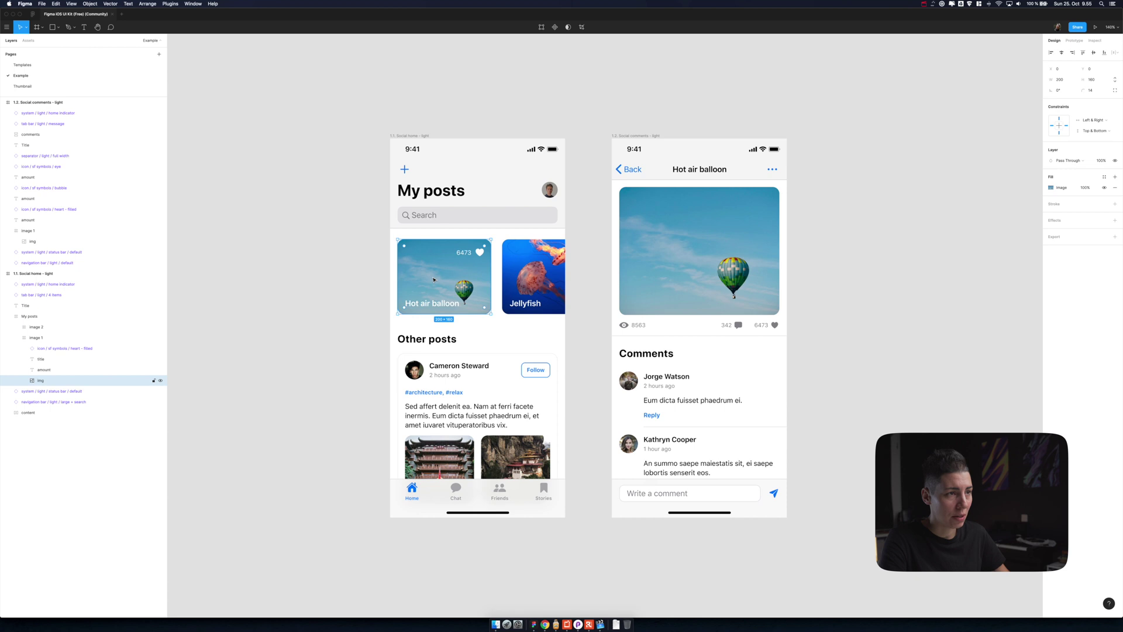
shift+super+click(679, 271)
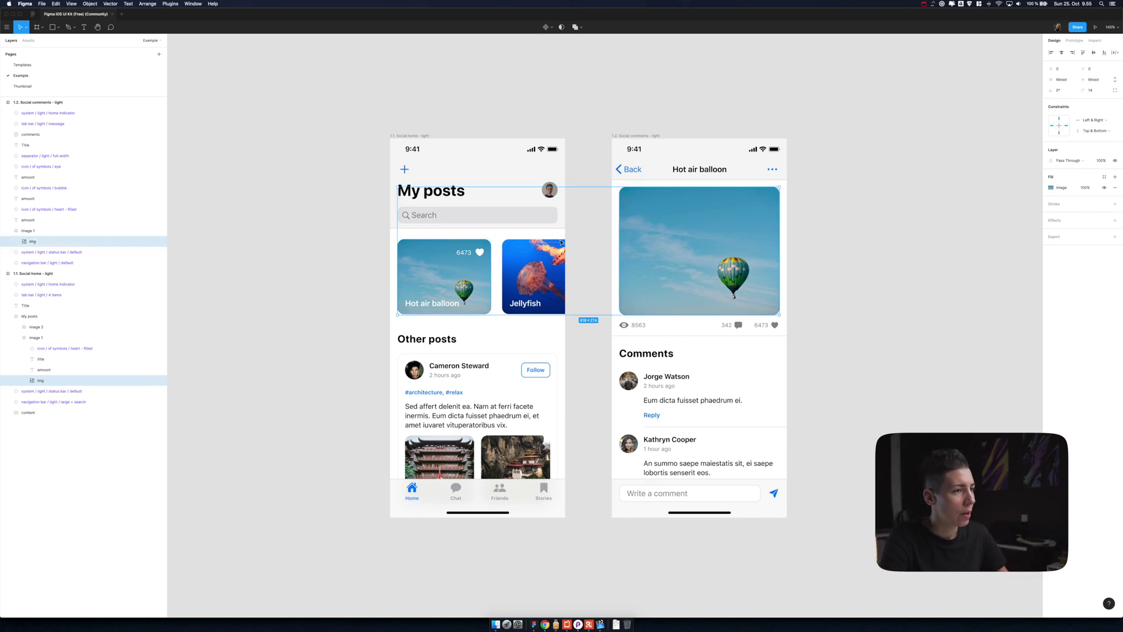
double_click(33, 241)
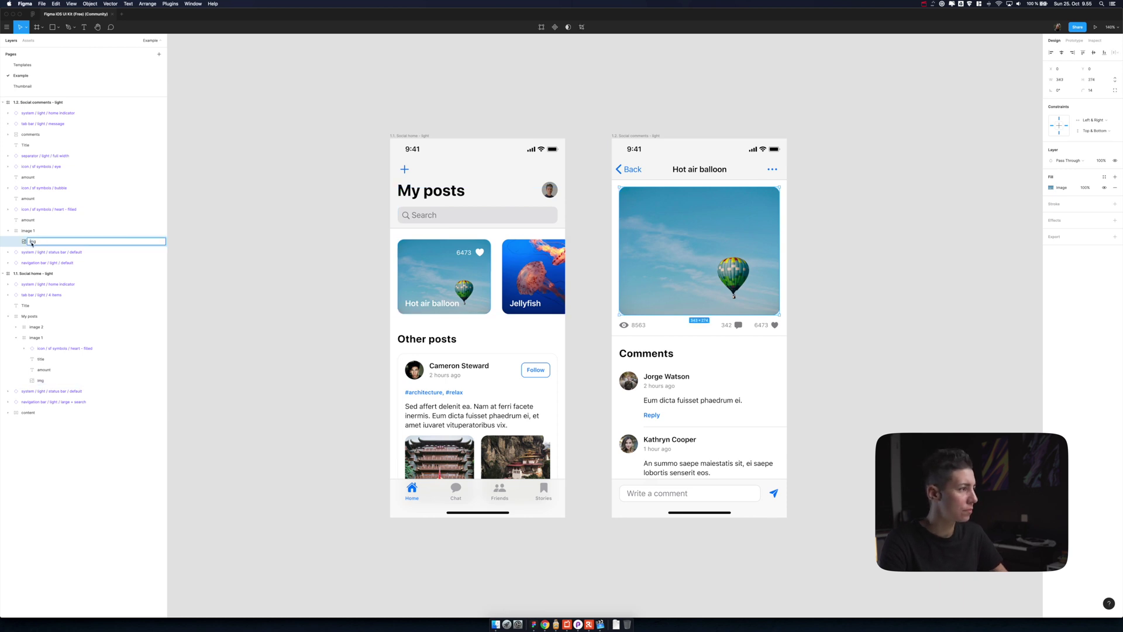
key(Left)
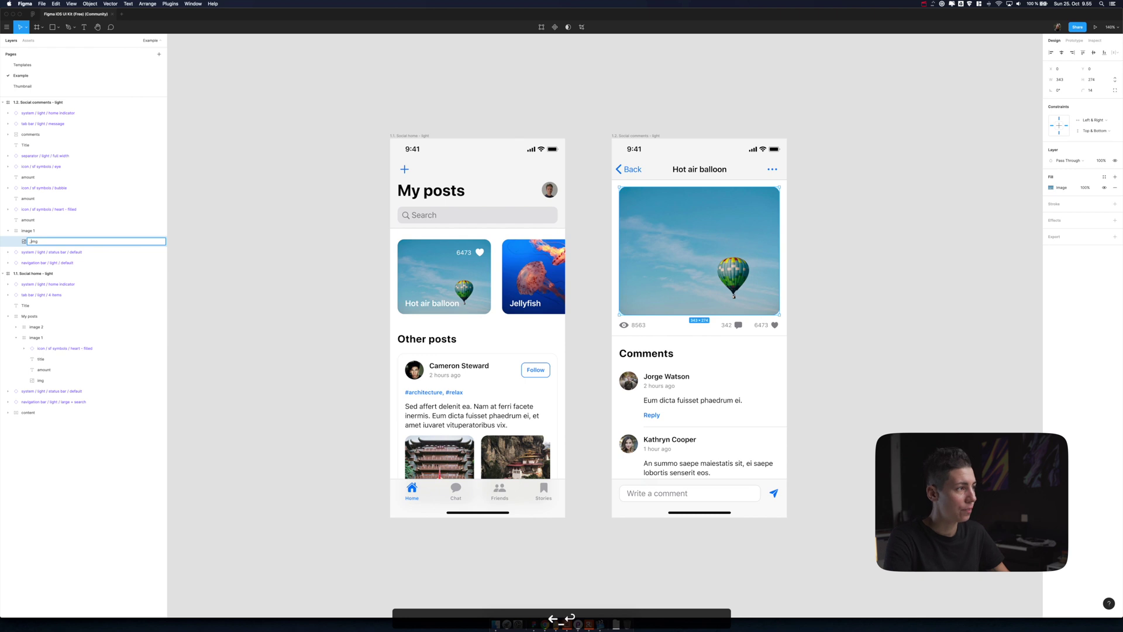
text(_)
key(Return)
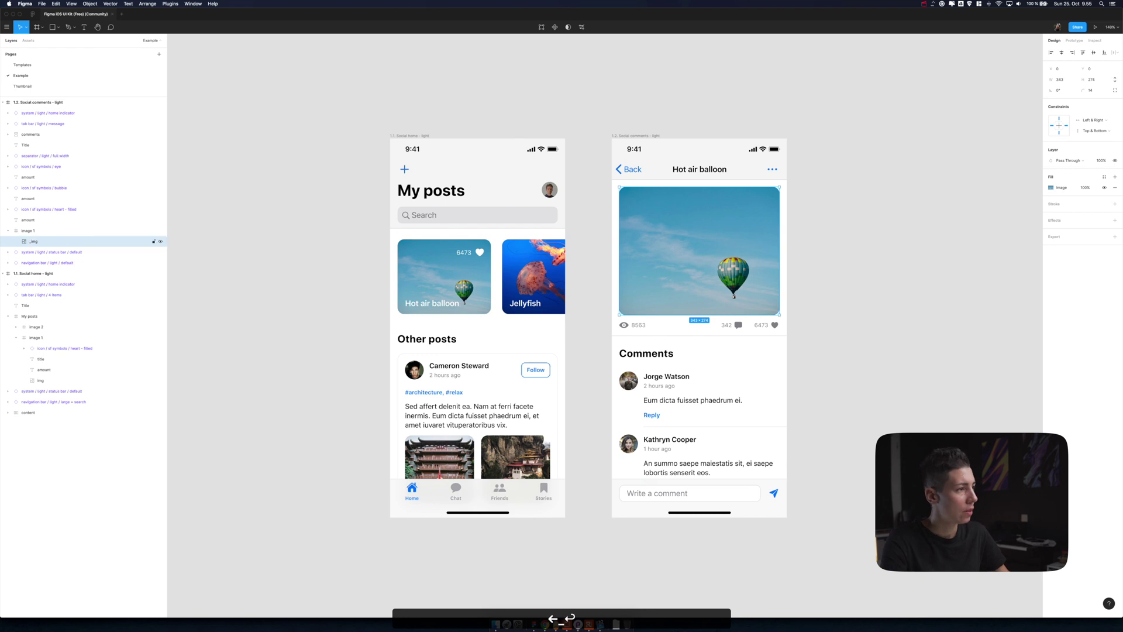
Rename the Hot air balloon card's img layer to _img as well
double_click(39, 381)
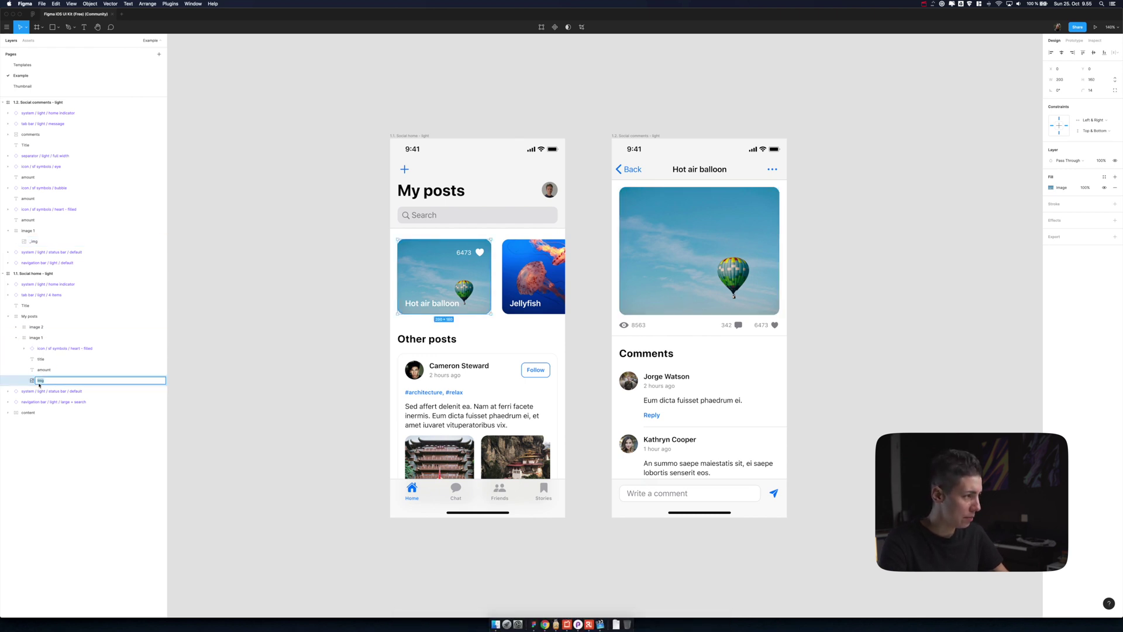
key(Left)
text(_)
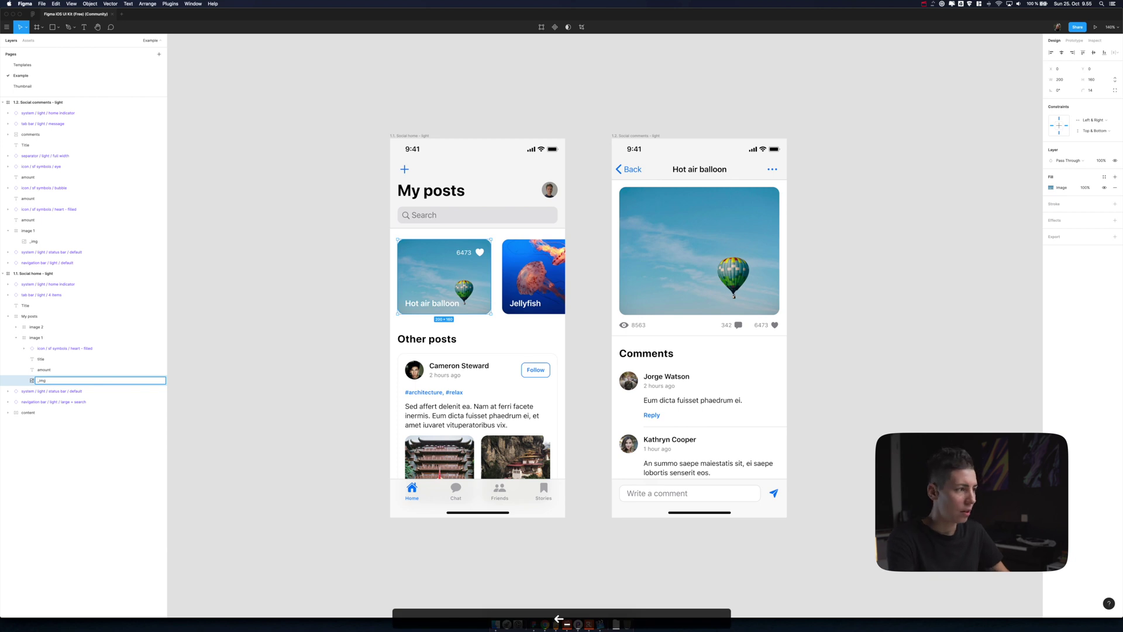
key(Return)
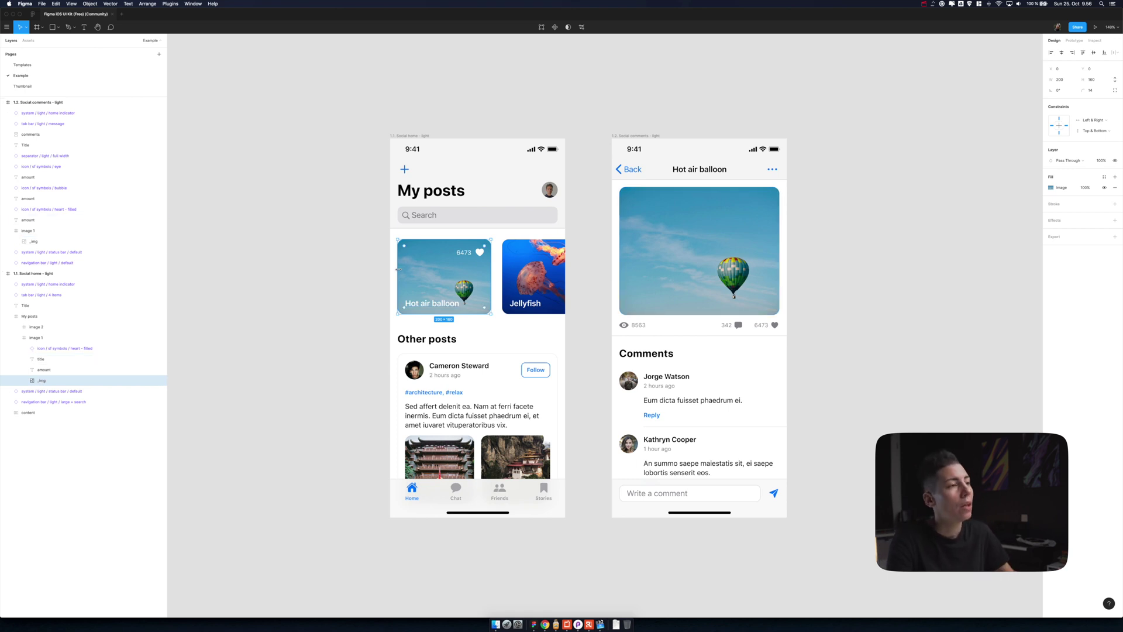
Select both screen frames and run the Name Scrambler plugin on them via Cmd+/
click(426, 135)
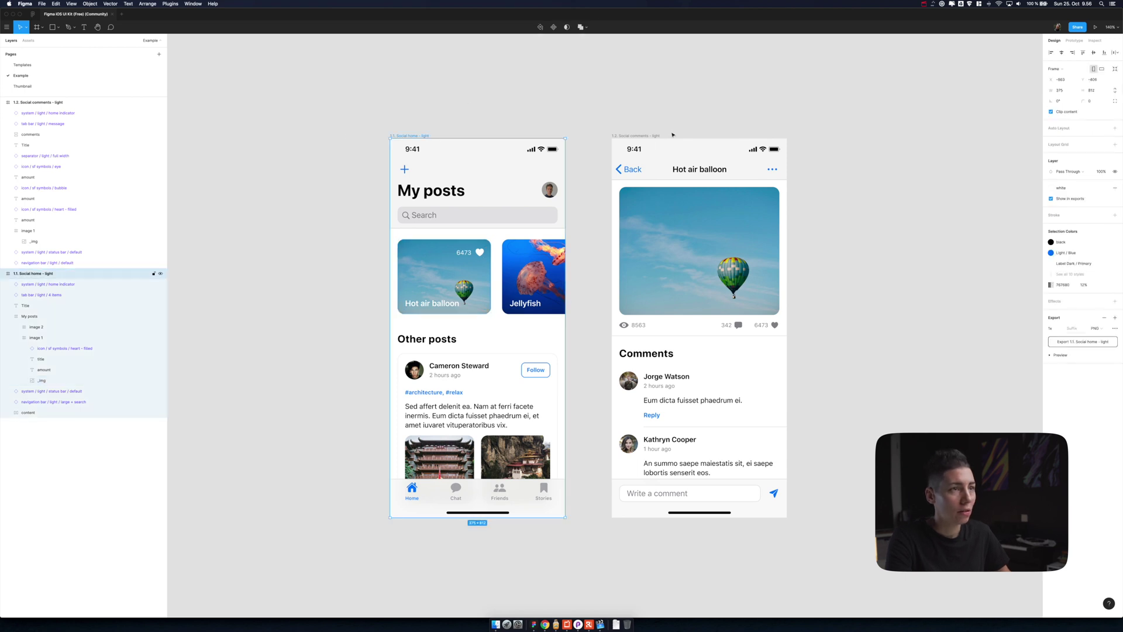
shift+click(643, 136)
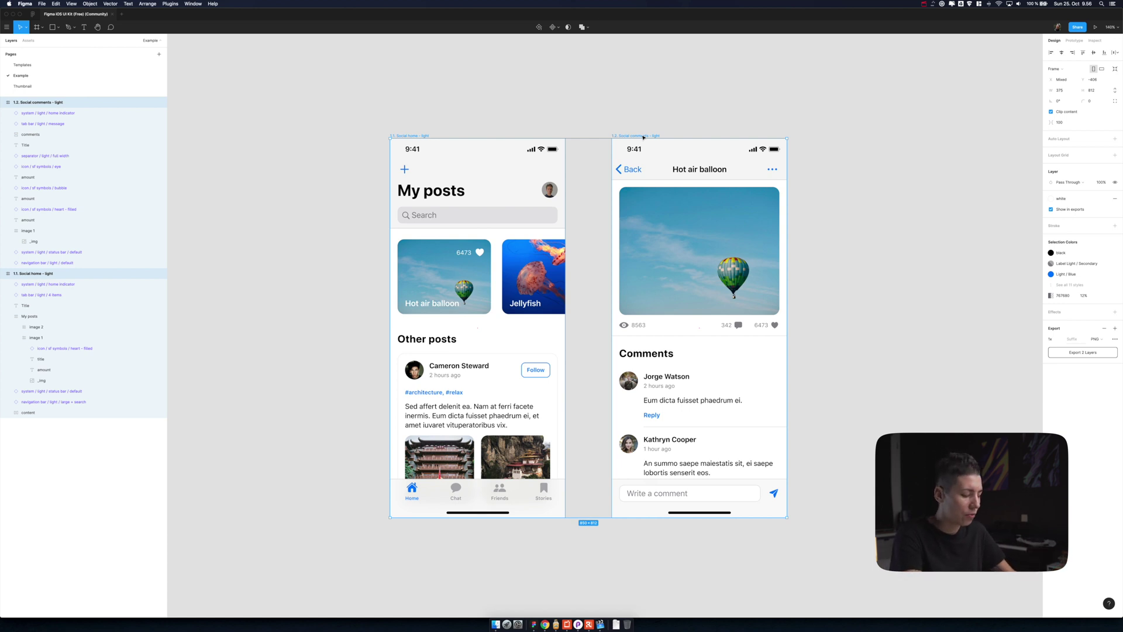
key(super+slash)
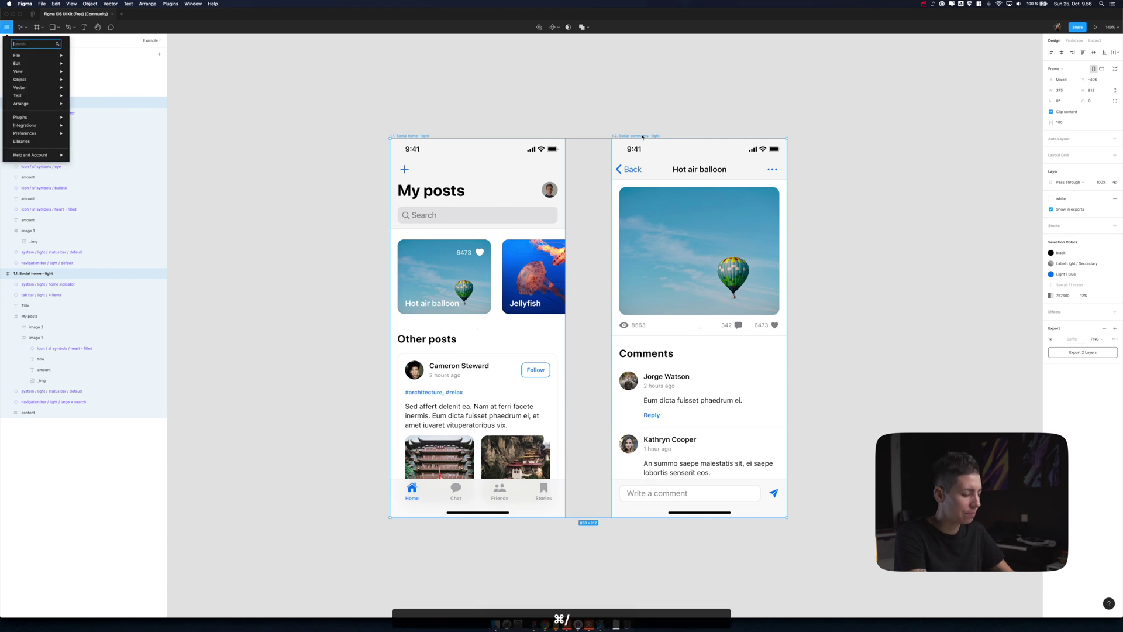
text(nme)
key(BackSpace)
key(BackSpace)
key(BackSpace)
key(BackSpace)
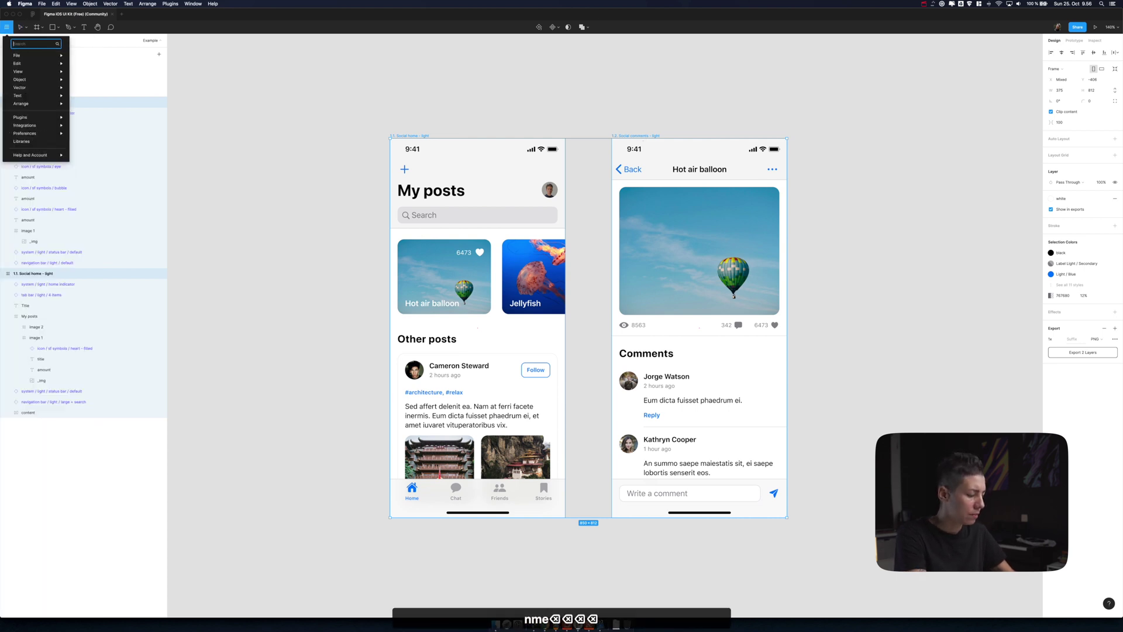
text(name s)
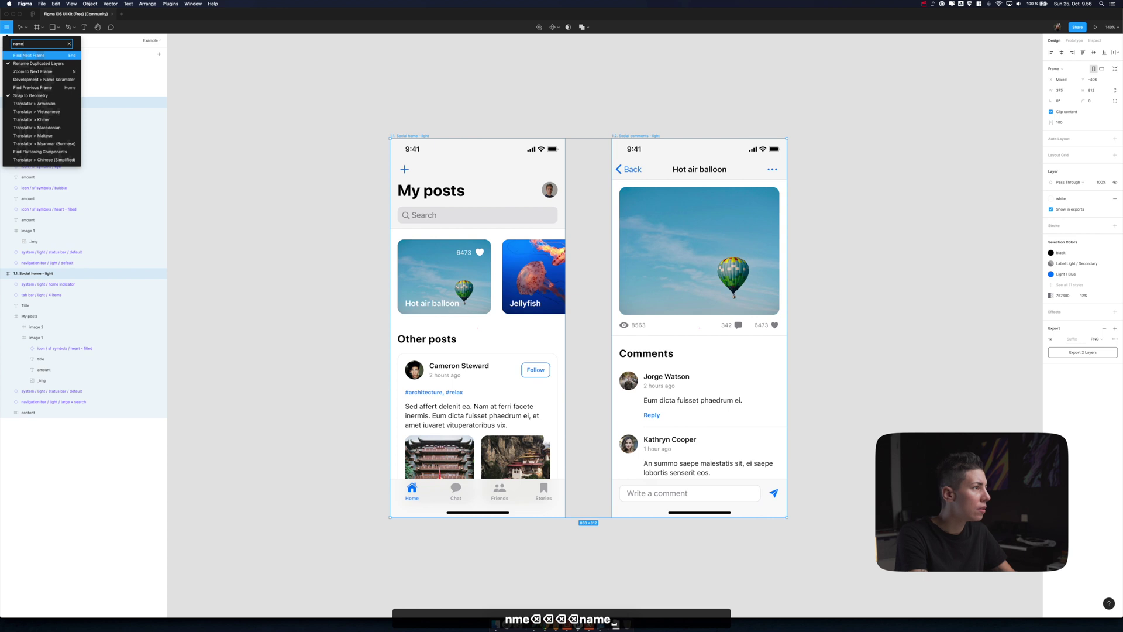
key(Return)
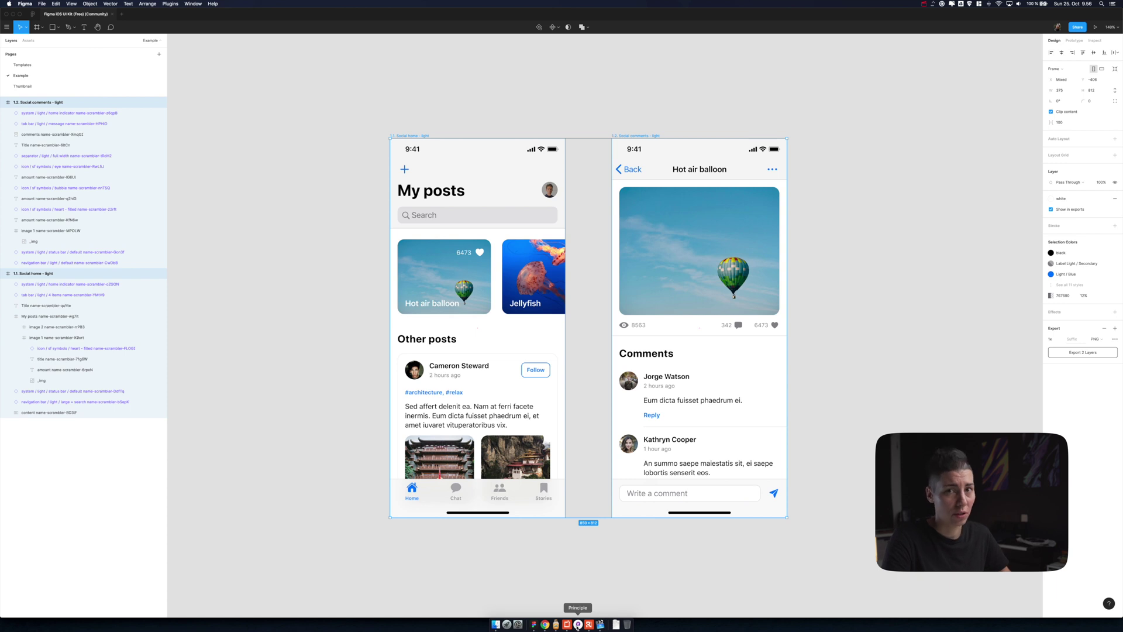
click(577, 624)
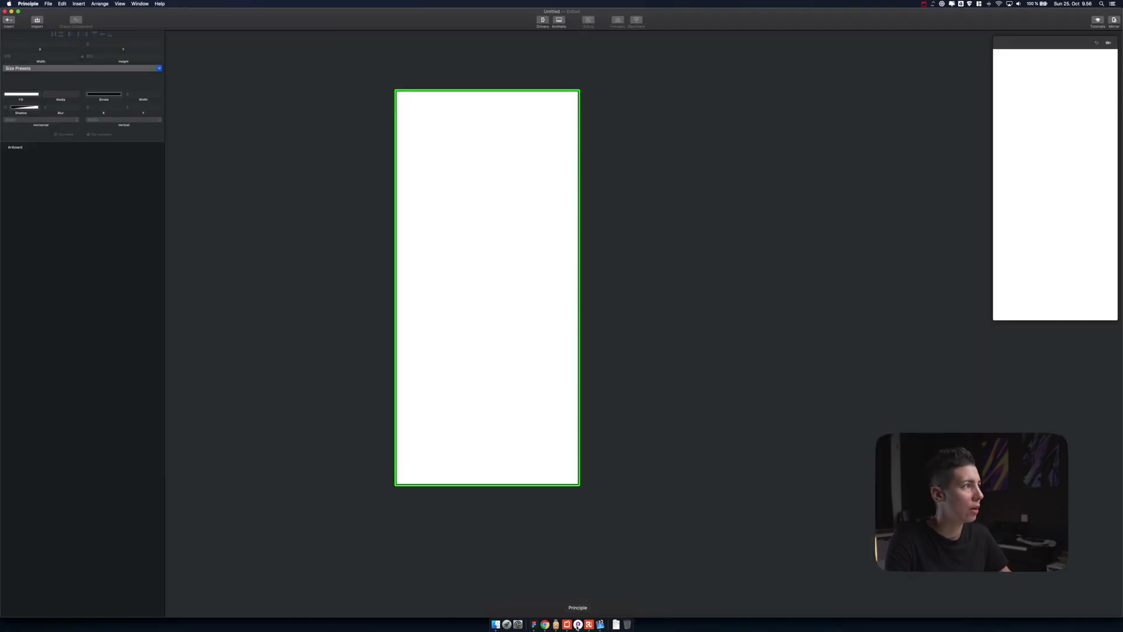
Re-import the scrambled Figma frames using Import Selected Frames
click(36, 24)
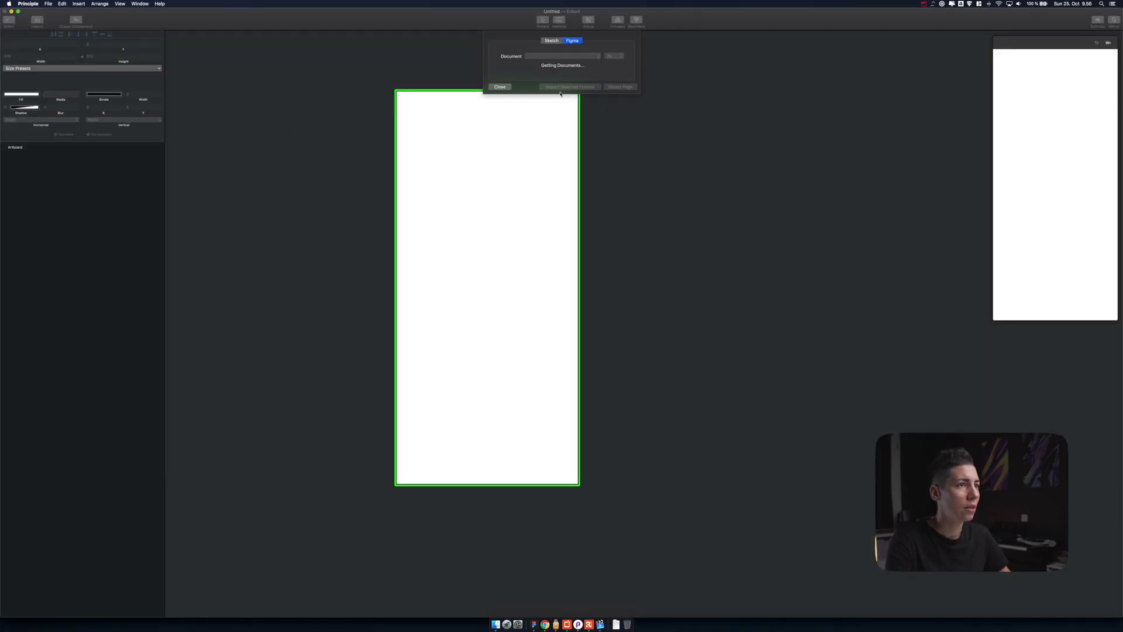
click(563, 87)
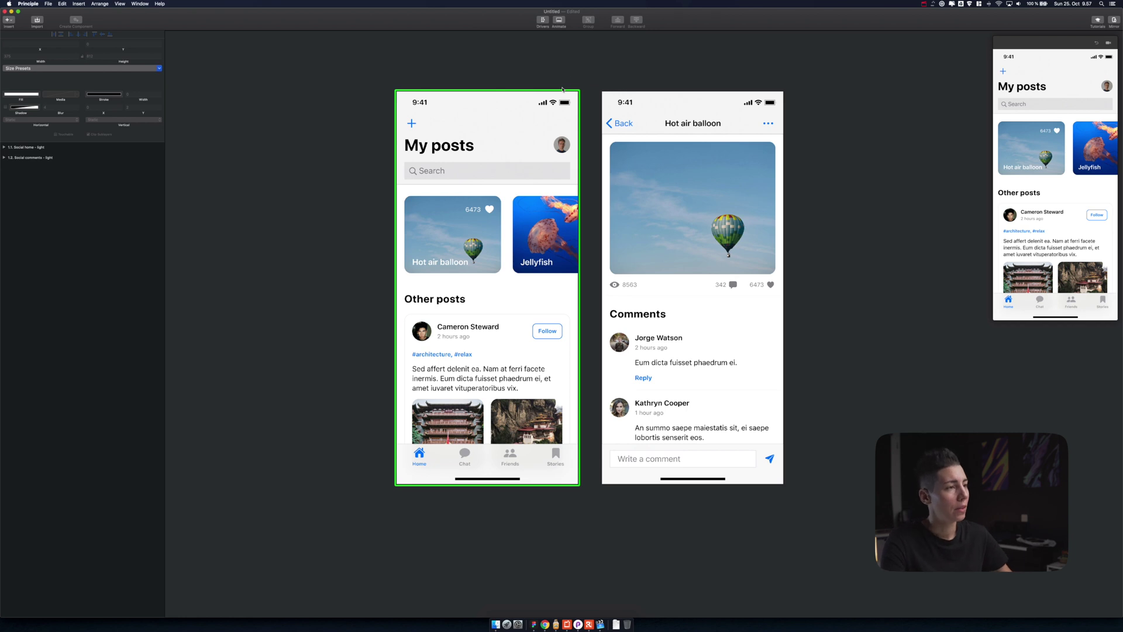
Link the balloon card's Tap to the Hot air balloon screen and Back's Tap to My posts
click(468, 245)
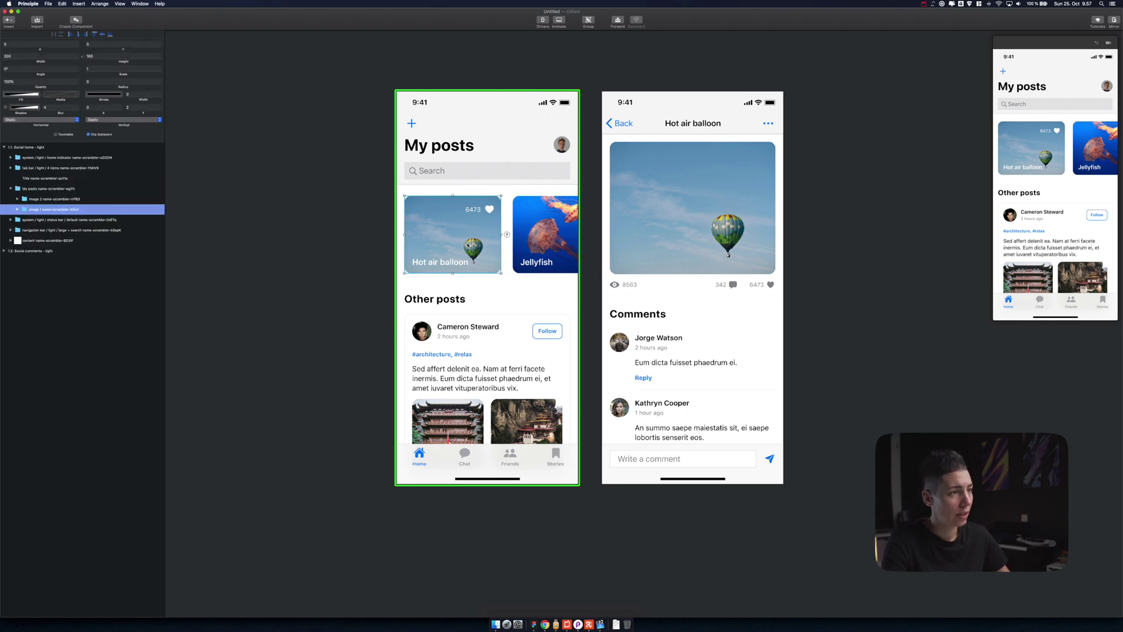
click(506, 234)
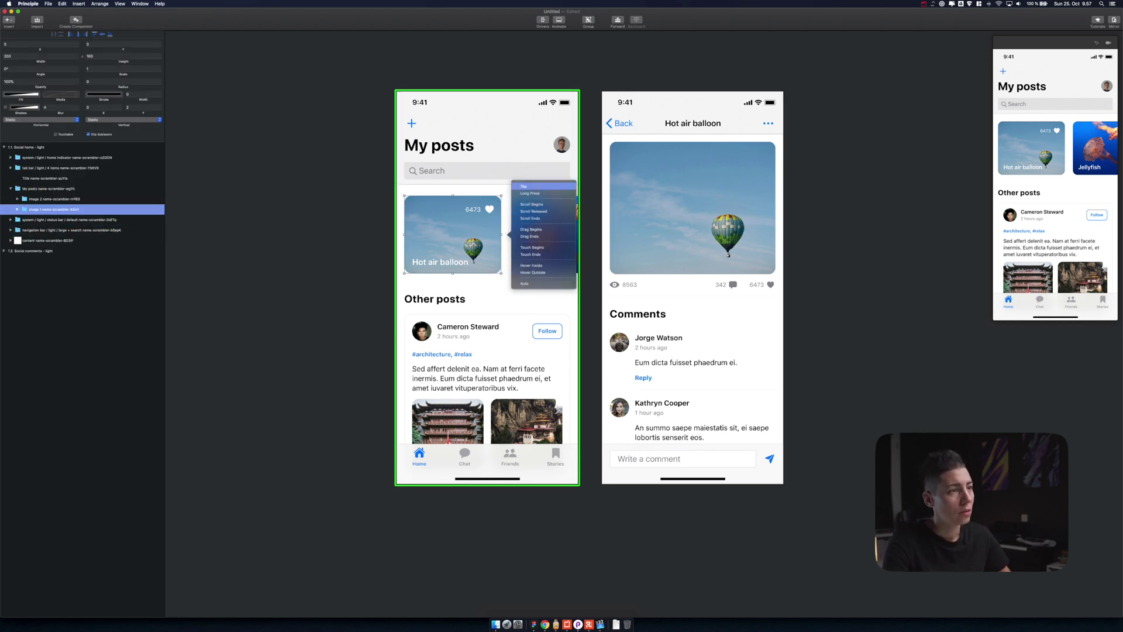
click(523, 186)
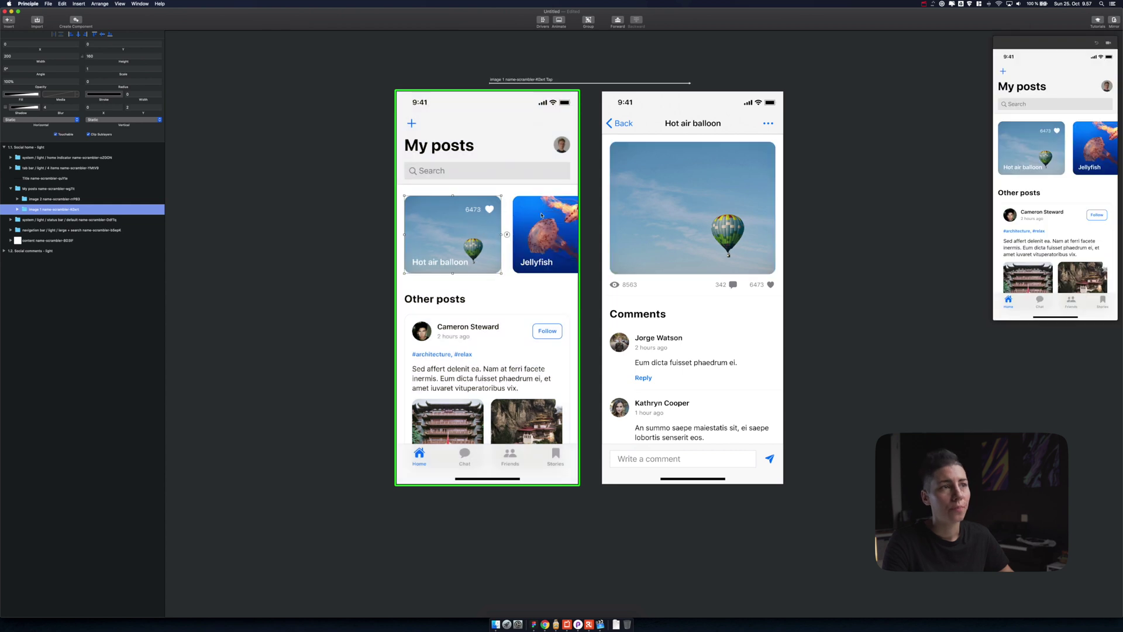
click(633, 127)
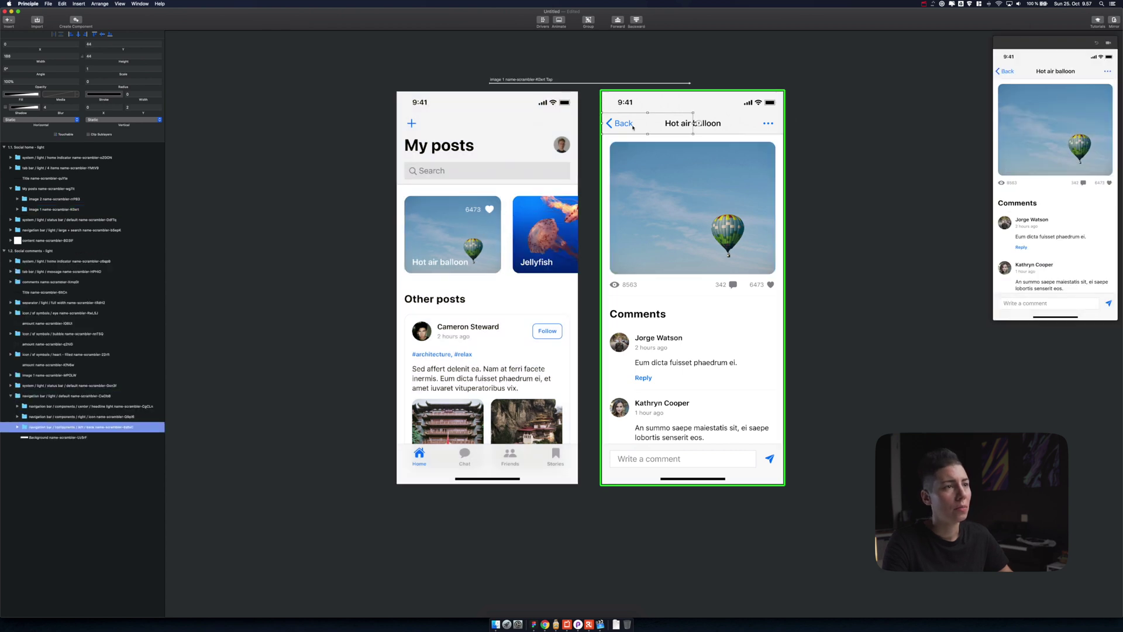
click(695, 124)
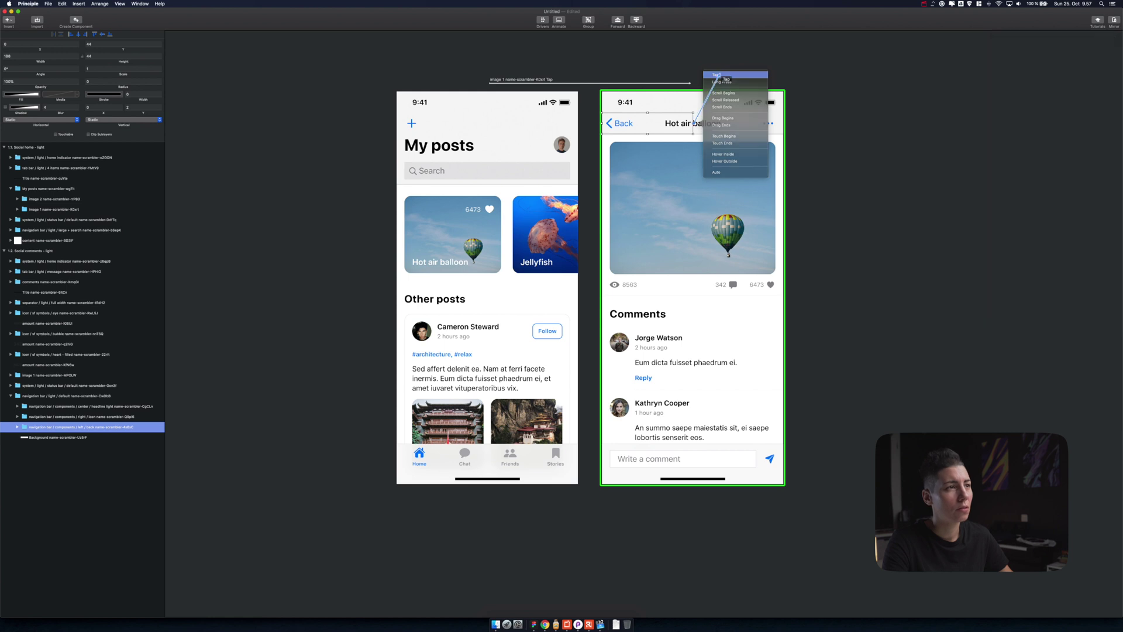
click(724, 77)
click(487, 292)
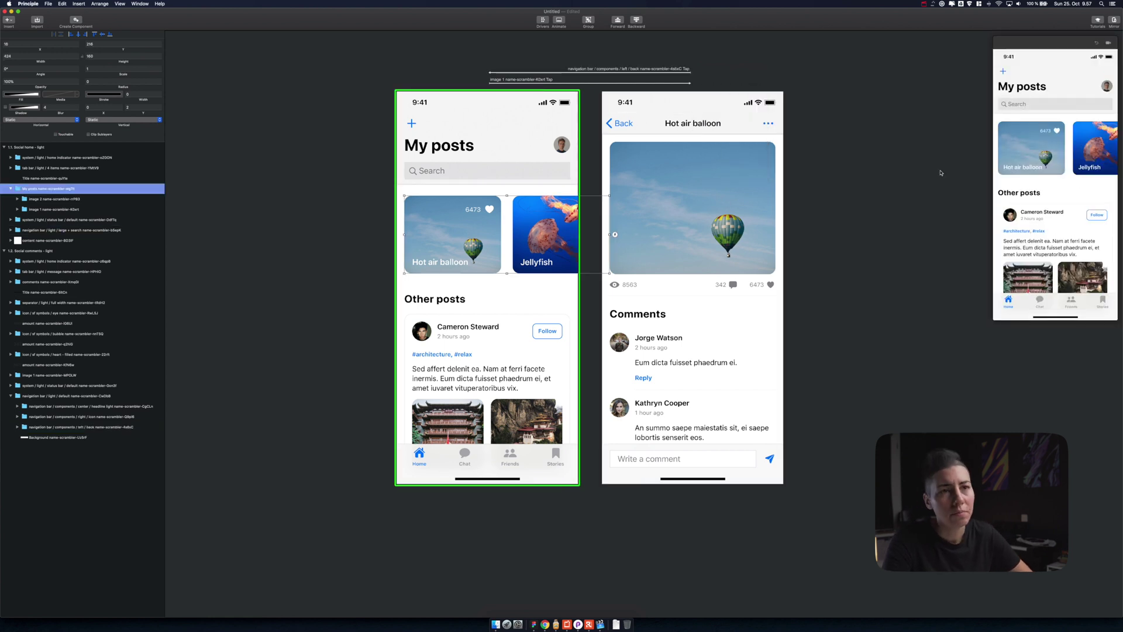
Test opening the detail screen and going back to My posts several times in the preview
click(1010, 153)
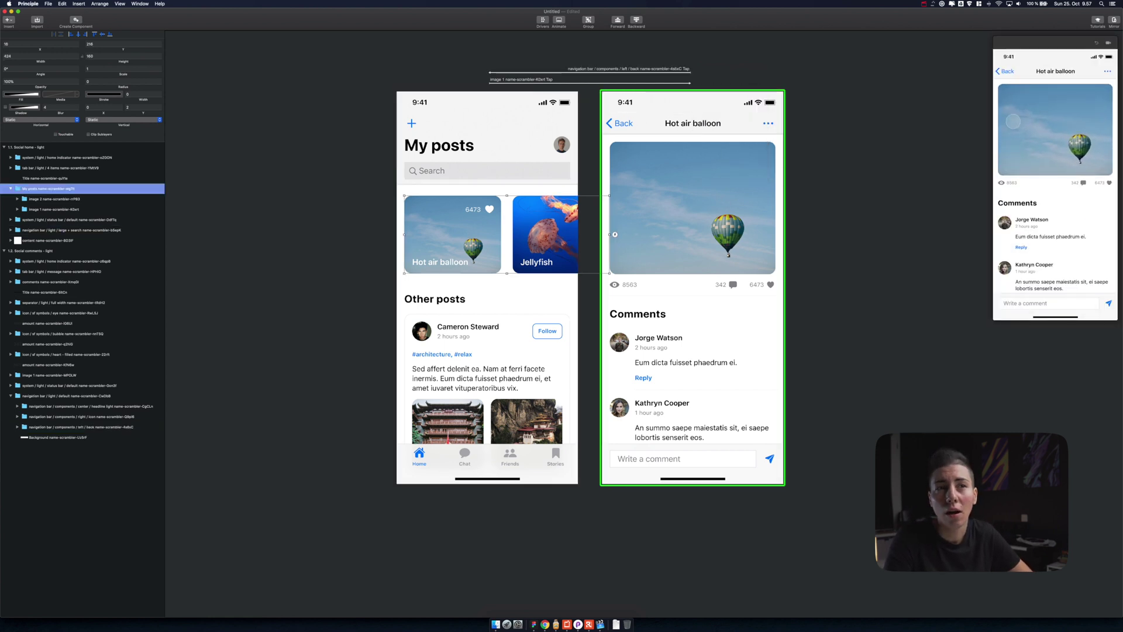
click(1007, 73)
click(1017, 142)
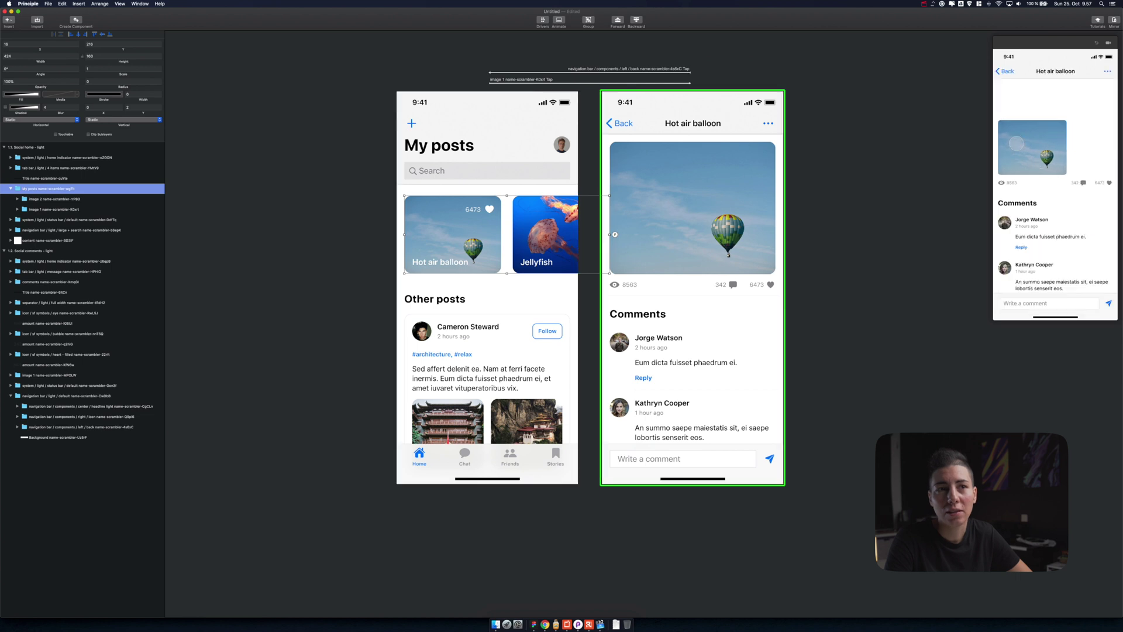
click(1006, 70)
click(1017, 144)
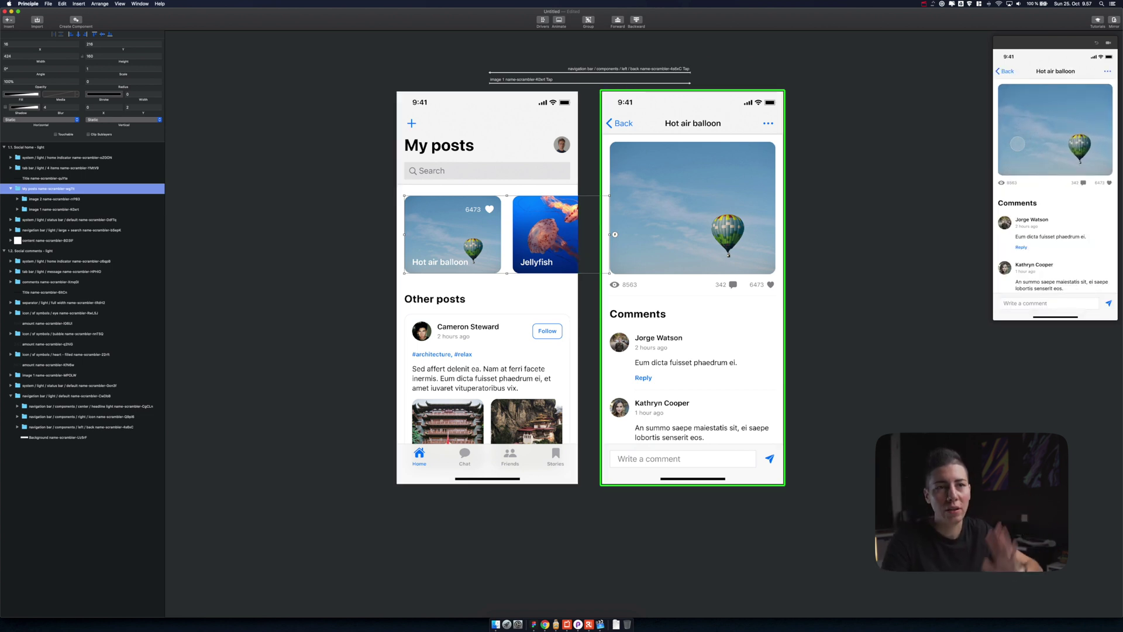
click(1004, 72)
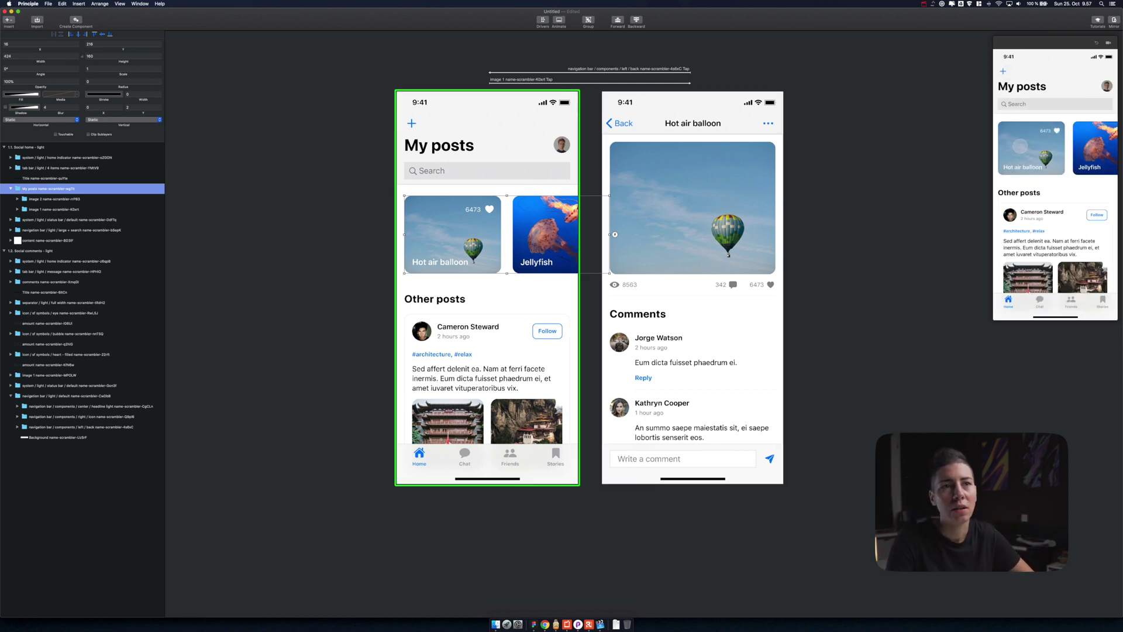
click(1020, 146)
click(1007, 73)
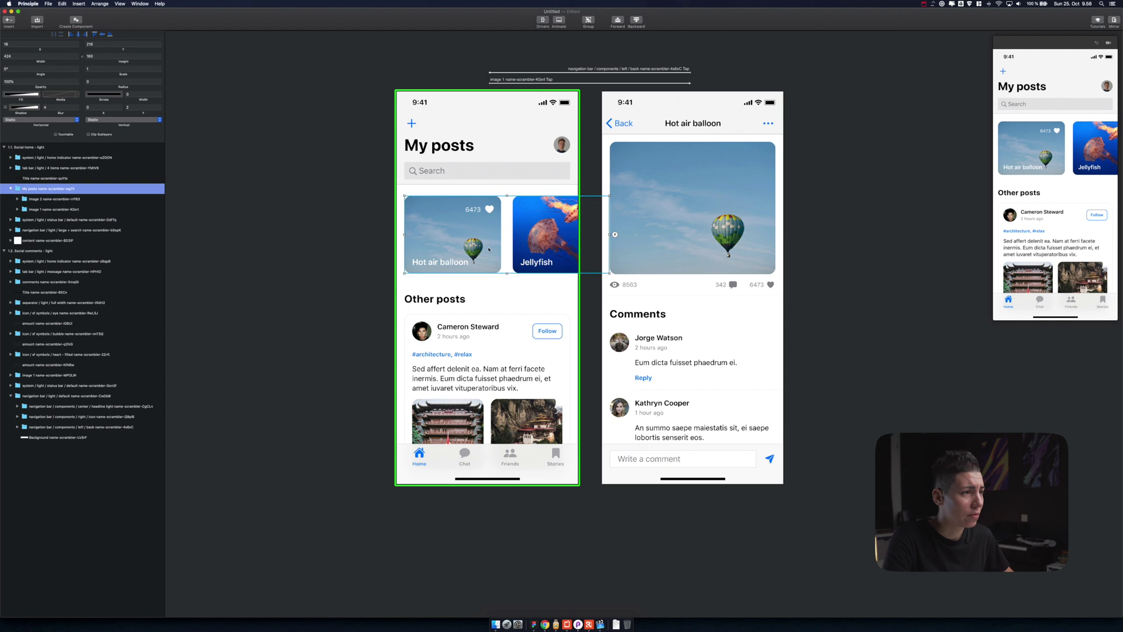
click(465, 234)
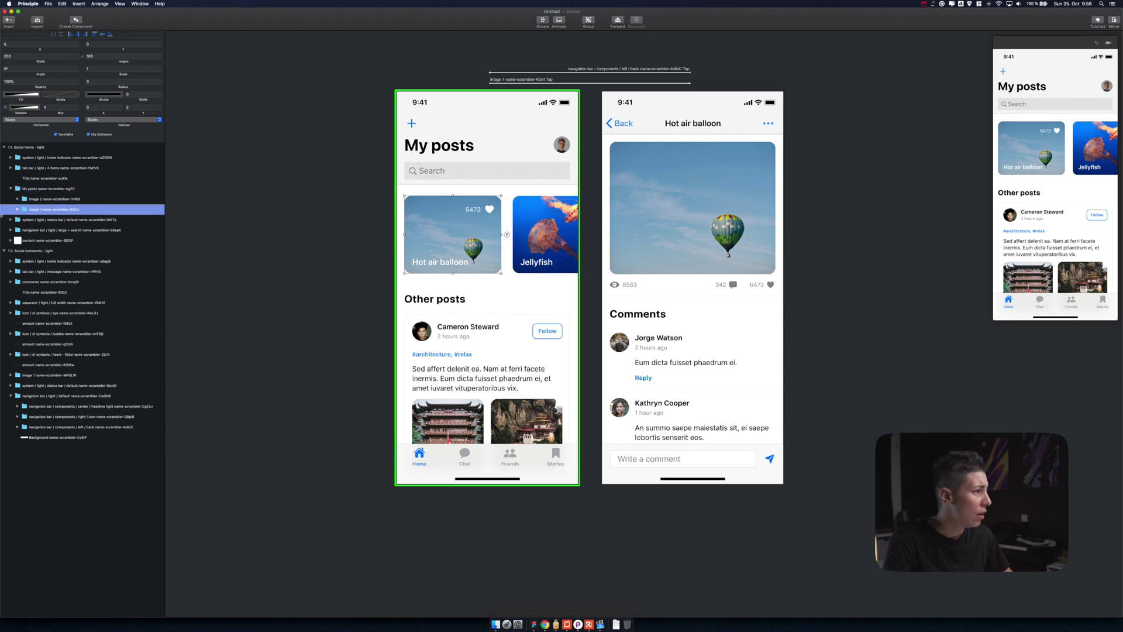
Inspect the card's image layers and the detail screen's large balloon image
click(18, 208)
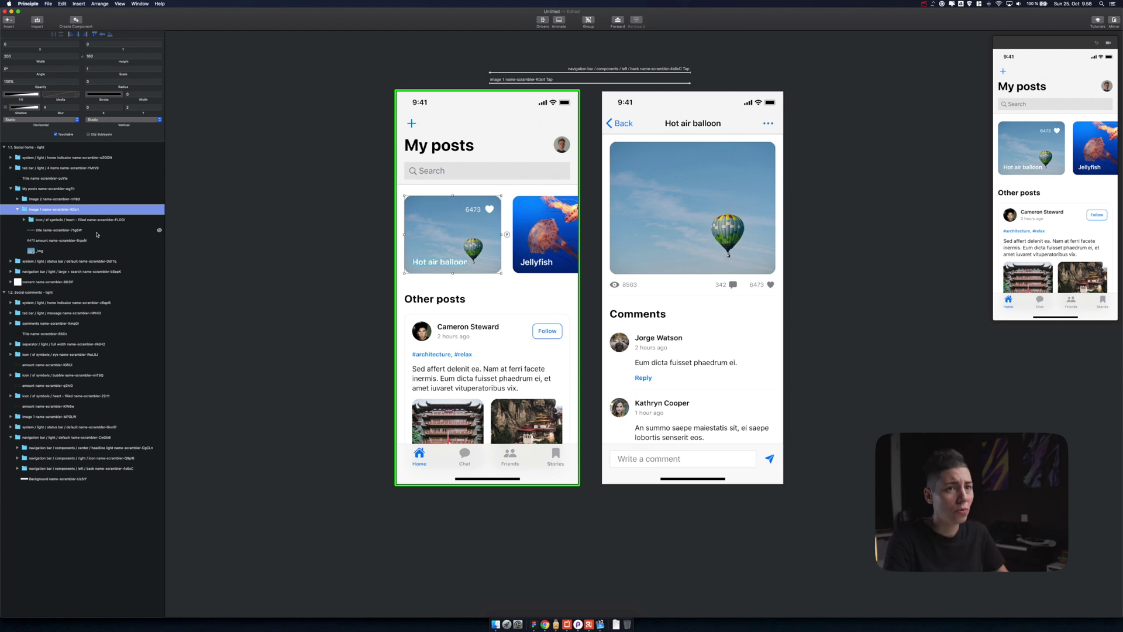
click(682, 210)
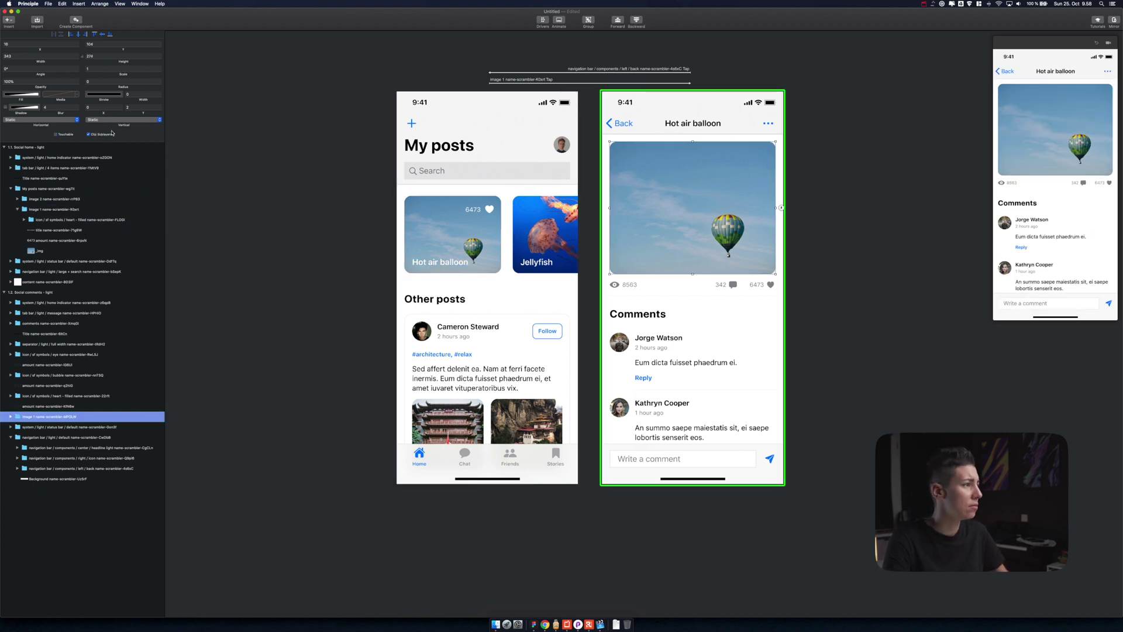
click(450, 234)
click(451, 234)
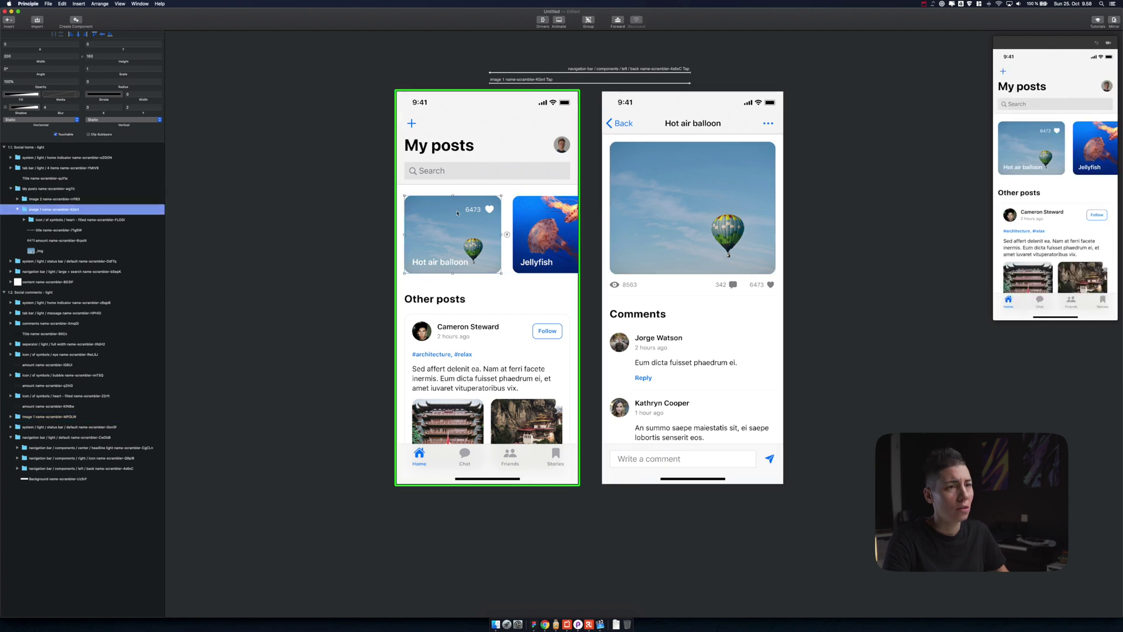
Alternate between the card and Back in the preview, ending on the Hot air balloon detail
click(1046, 150)
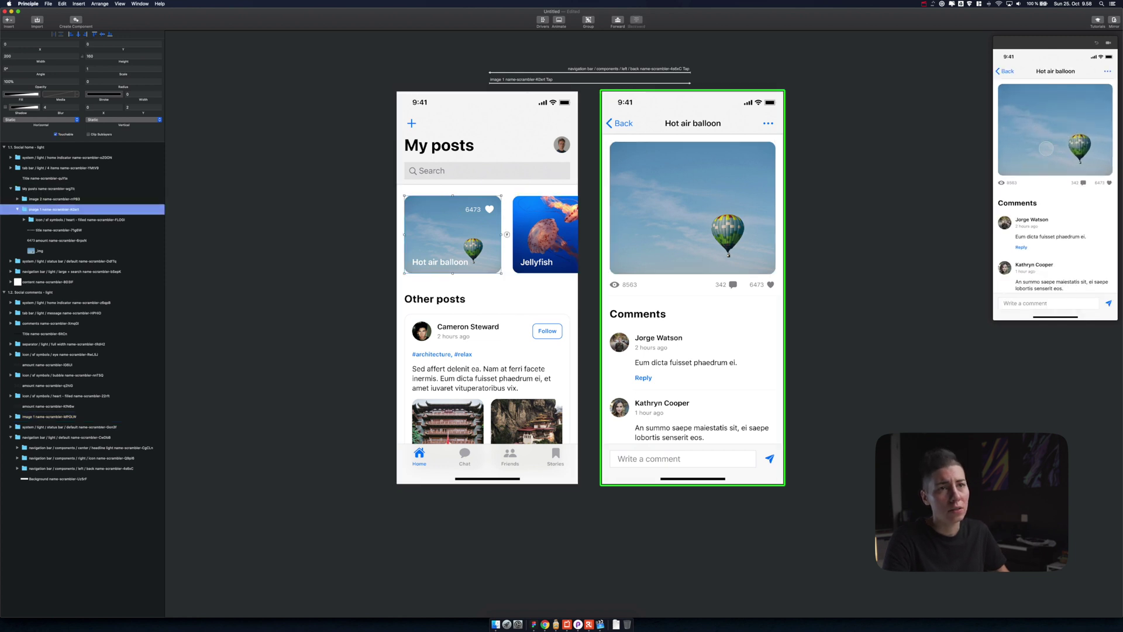
click(1004, 71)
click(1016, 141)
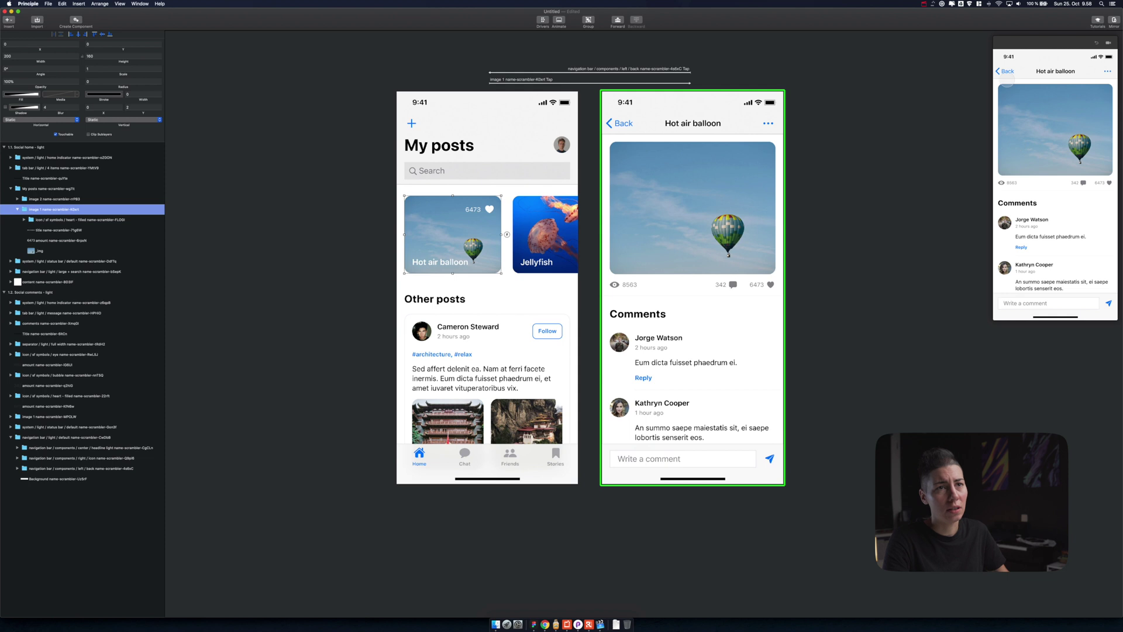
click(1005, 71)
click(1012, 166)
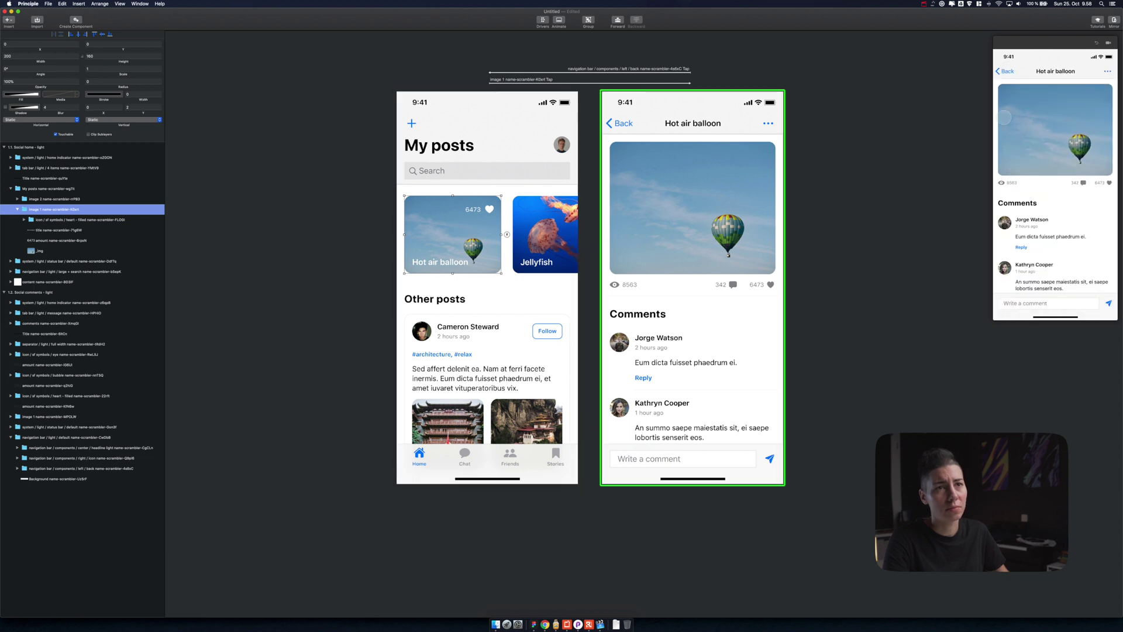
click(1004, 71)
click(1022, 139)
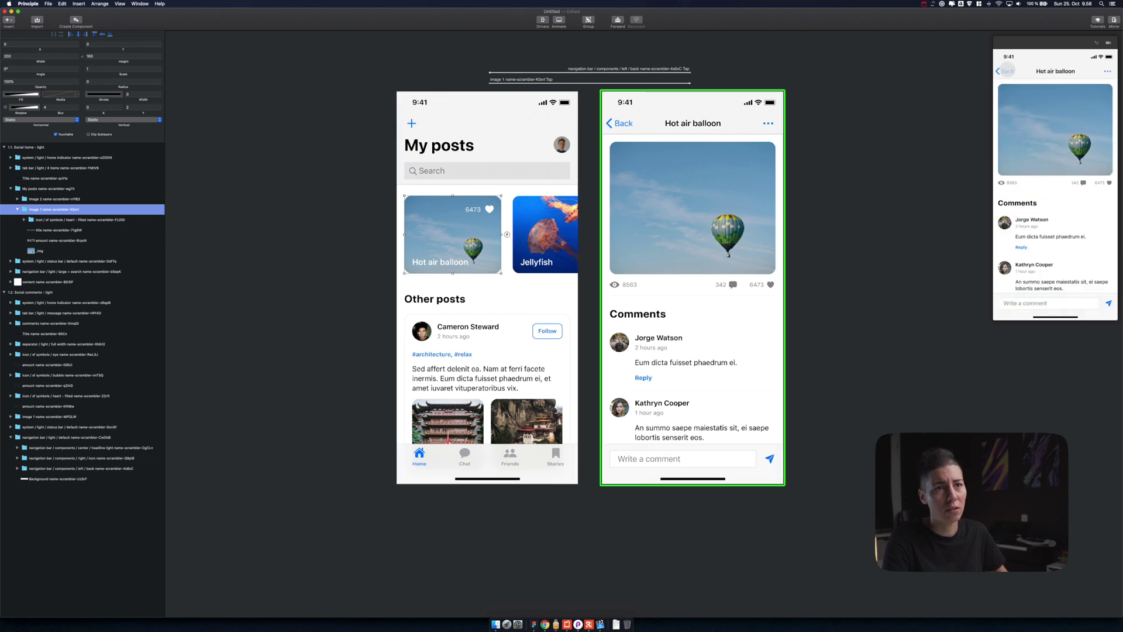